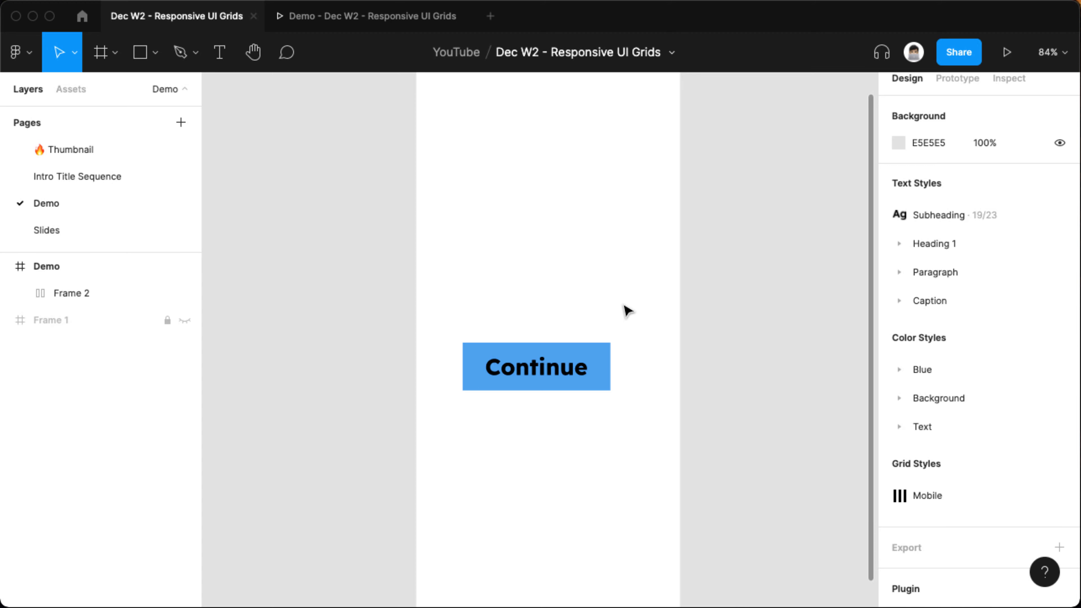
Delete the Demo frame that contains the Continue button.
left_click_drag(620, 302, 618, 333)
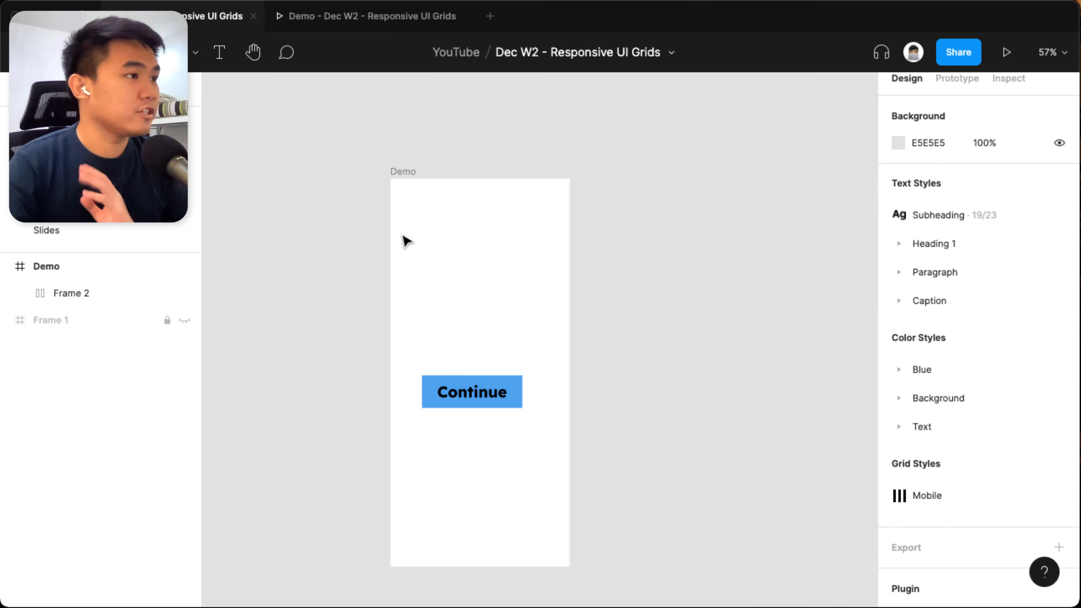
left_click(403, 182)
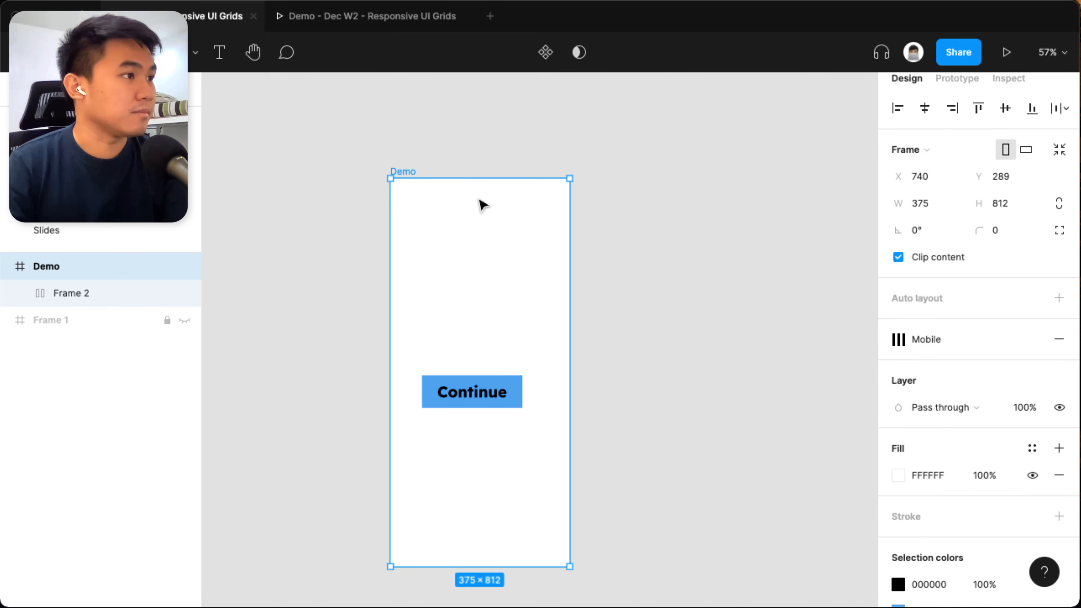
key("Delete")
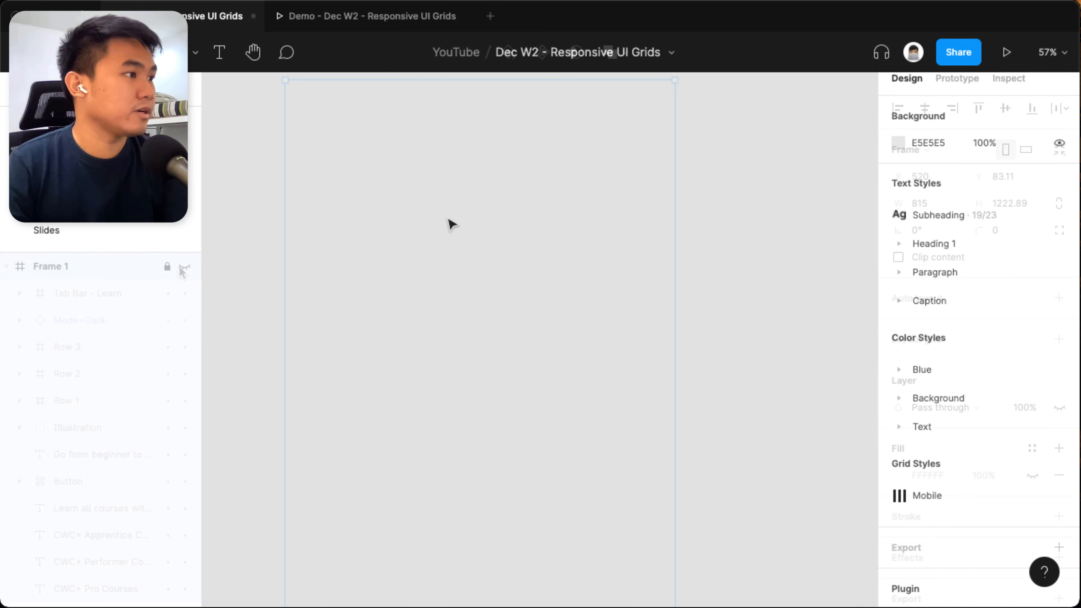
Unhide and unlock Frame 1, which holds the course page elements.
left_click(184, 267)
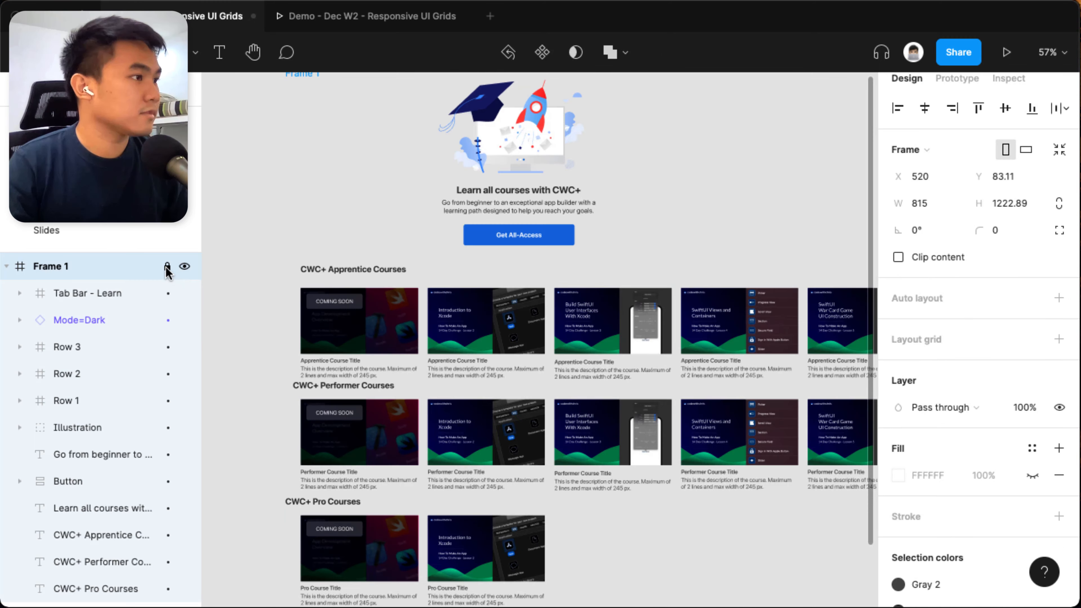
left_click(167, 267)
left_click_drag(352, 220, 511, 249)
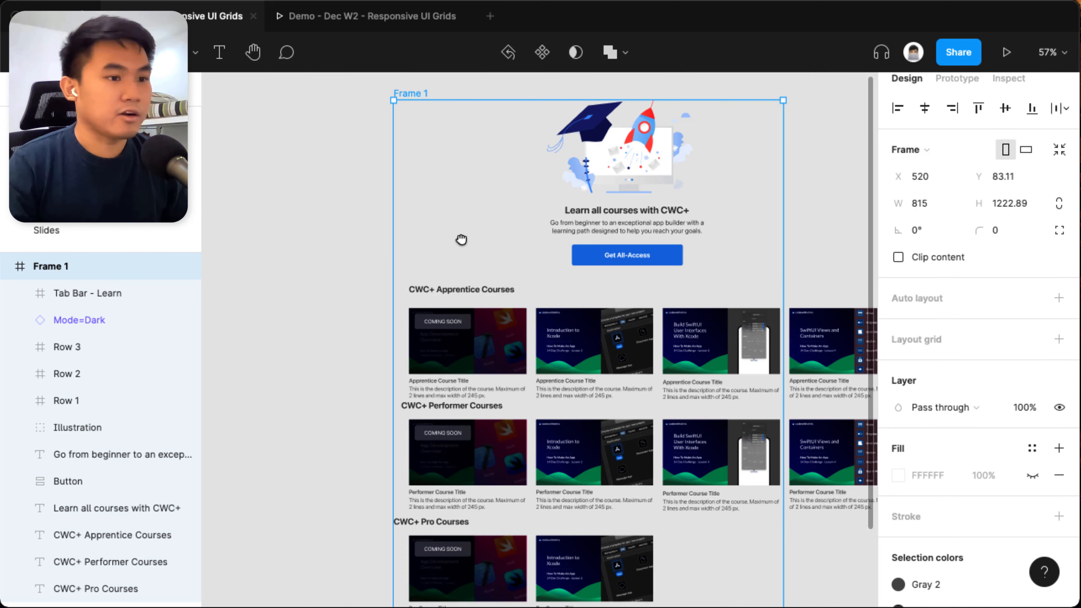
scroll(463, 241, "down", 3)
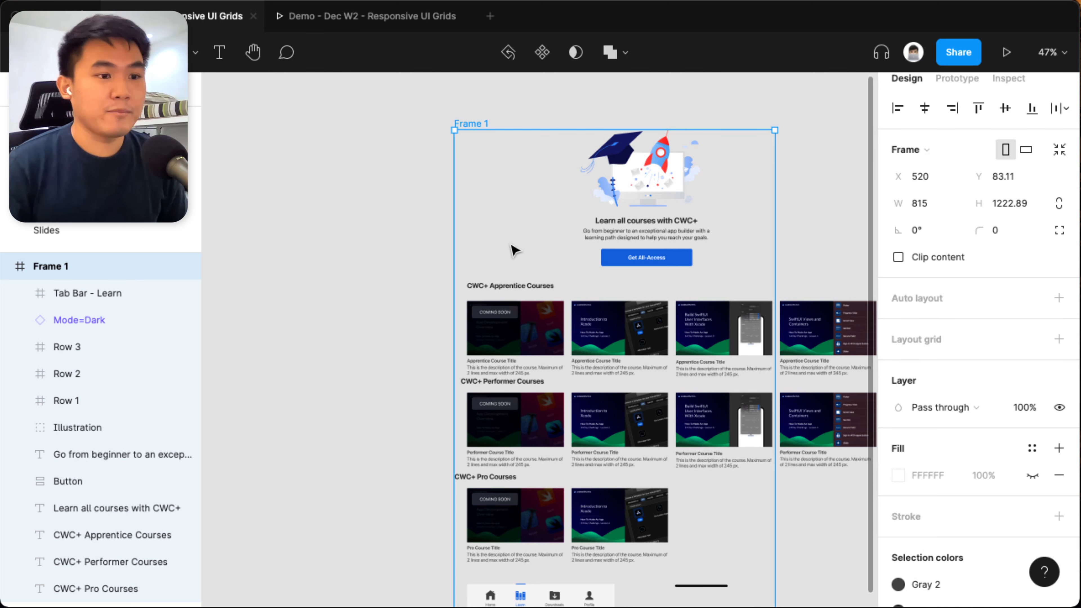
Ungroup Frame 1 so its rows, texts and button become separate layers on the canvas.
left_click(405, 220)
left_click_drag(403, 220, 515, 217)
scroll(515, 216, "down", 1)
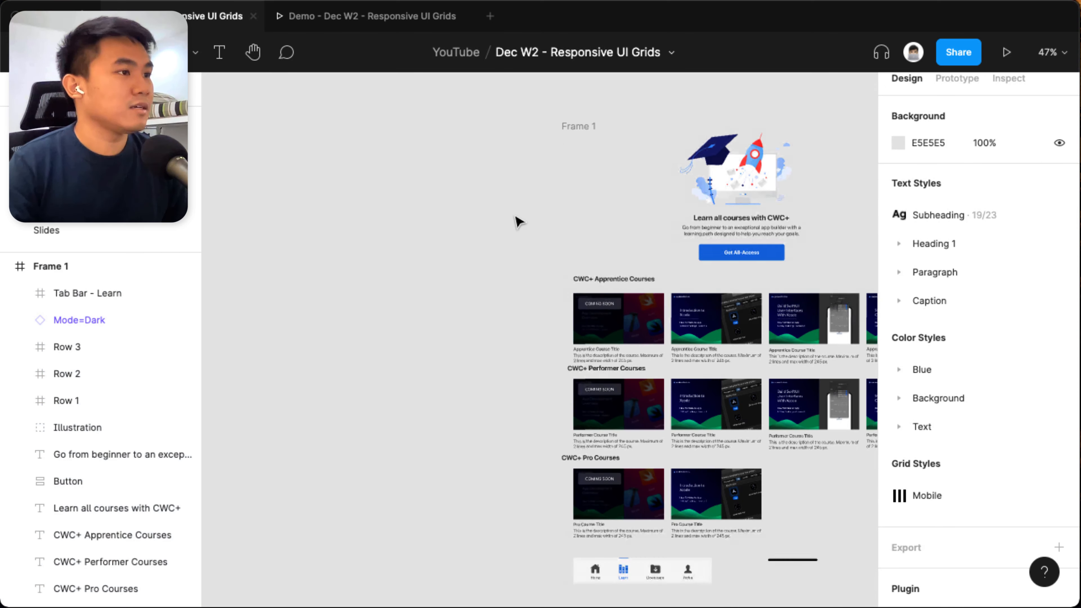
left_click(575, 126)
right_click(575, 126)
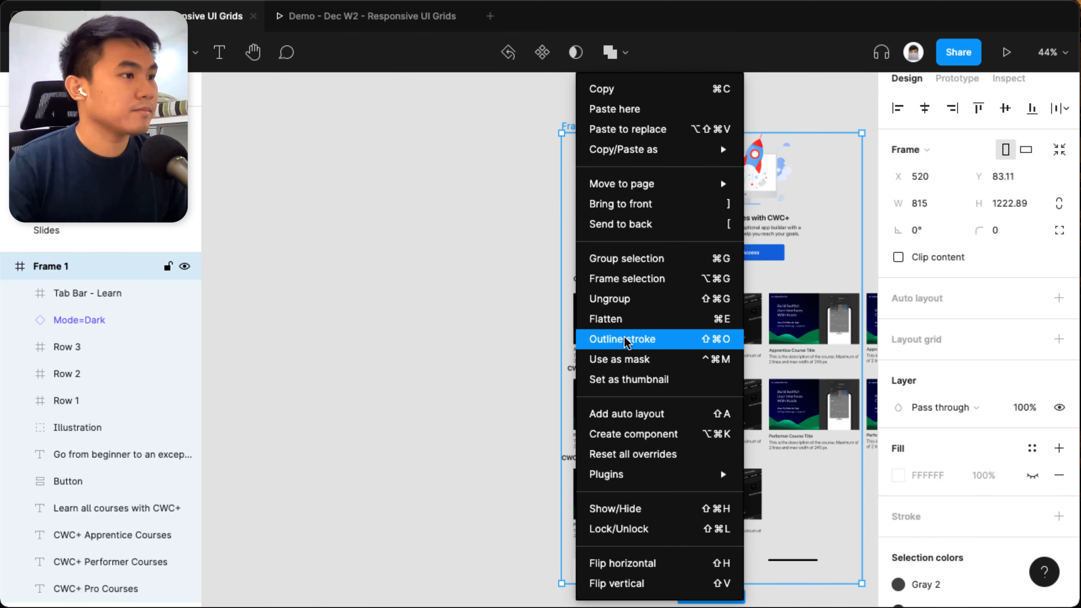
left_click(610, 298)
left_click(549, 272)
scroll(553, 262, "down", 1)
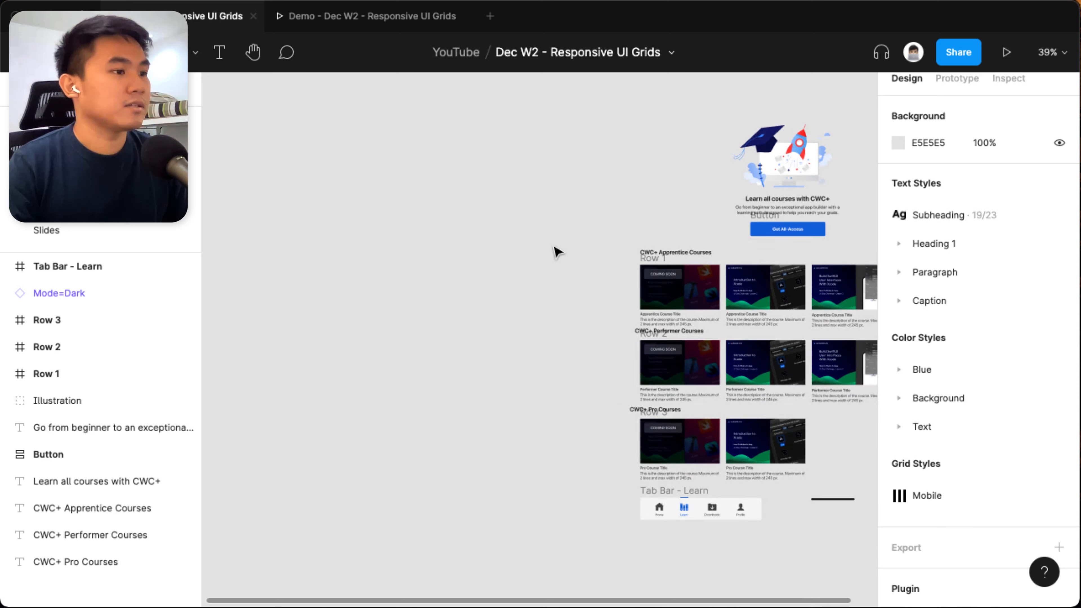
Try moving the CWC+ Apprentice Courses heading and a course card separately, and return both to their places at Row 1.
scroll(587, 272, "right", 3)
left_click_drag(547, 269, 465, 251)
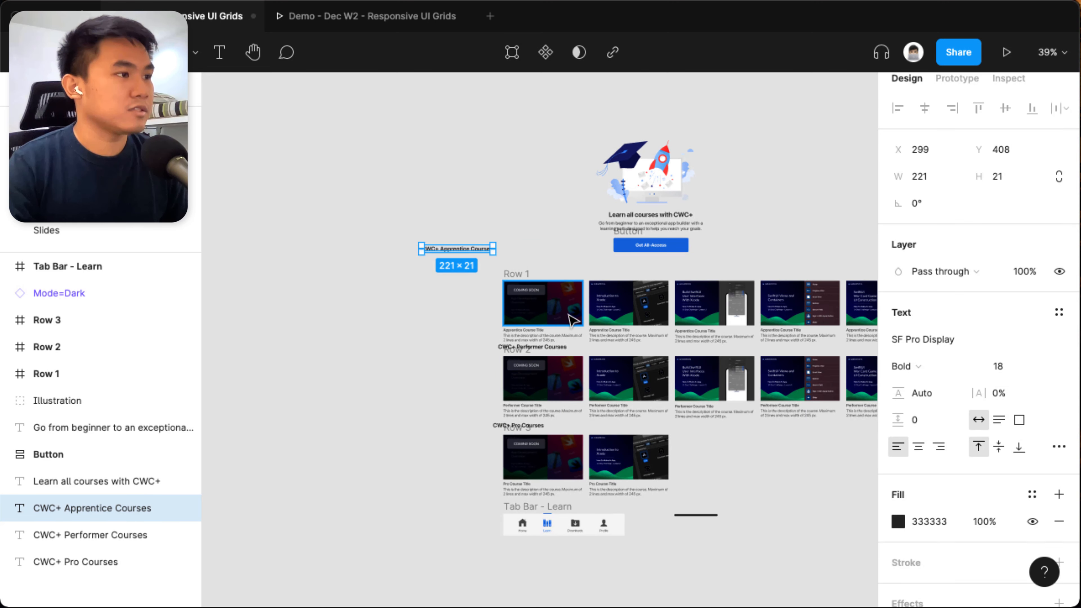
left_click_drag(563, 311, 536, 268)
key("super+z")
left_click(535, 209)
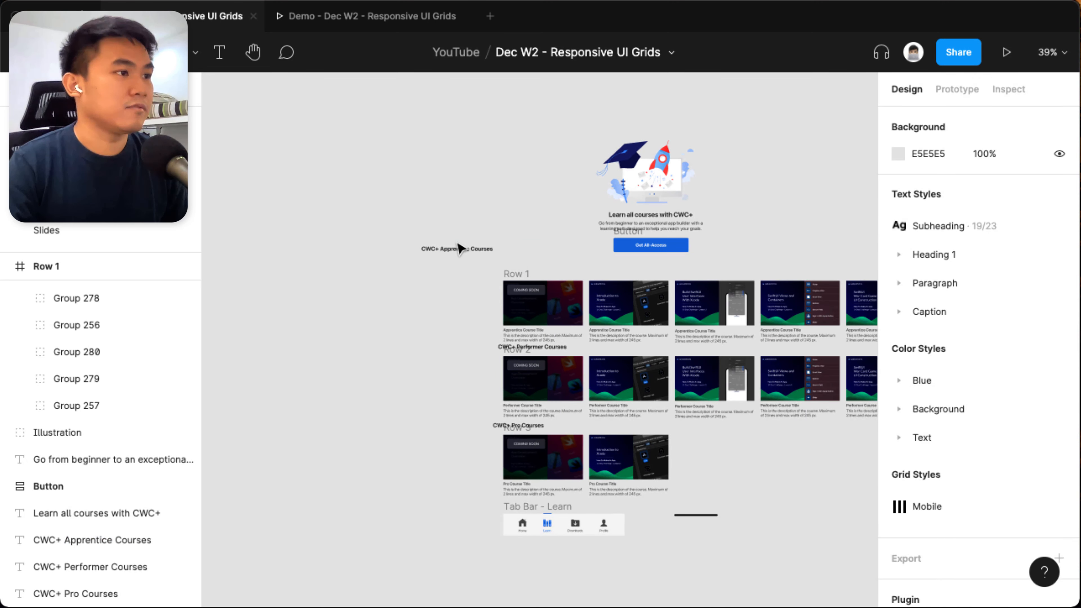
left_click_drag(461, 248, 677, 297)
left_click(631, 247)
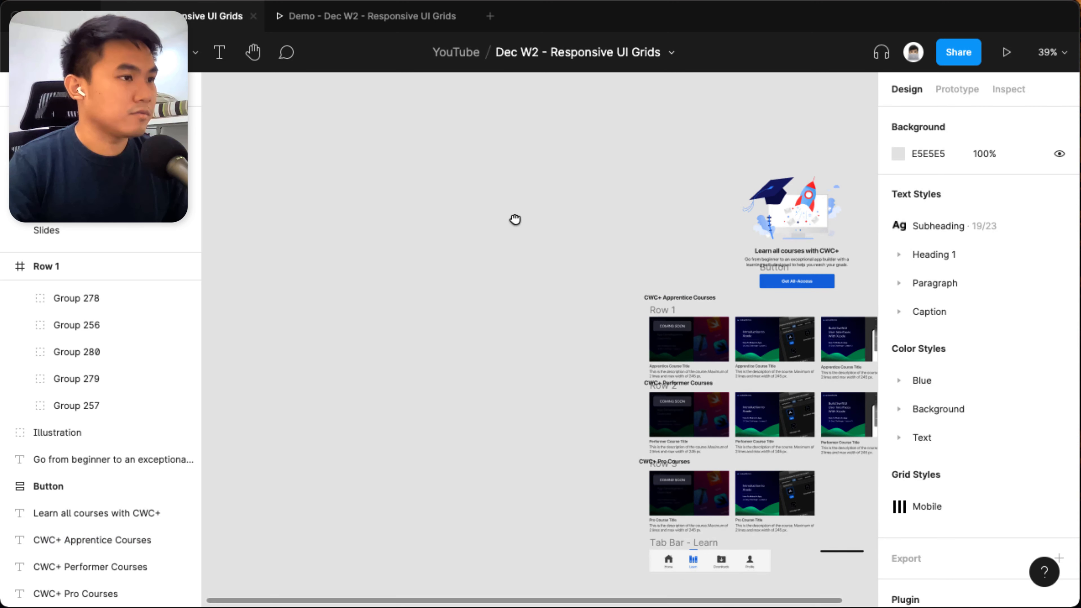
Add an iPhone 11 Pro / X frame (375 × 812) in the empty area beside the course elements.
left_click_drag(515, 219, 707, 235)
key("f")
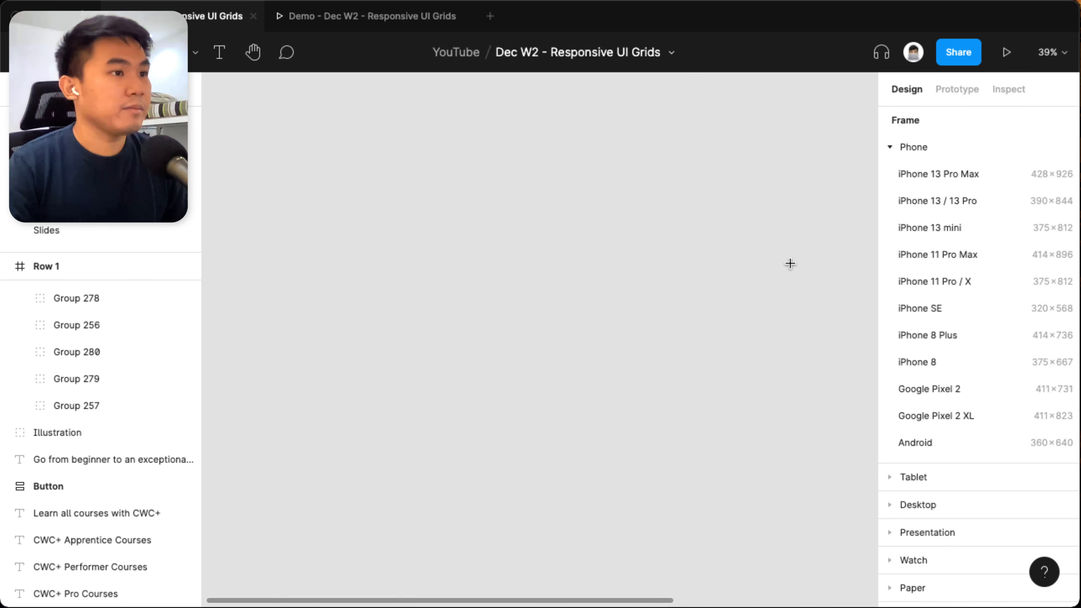
left_click(928, 279)
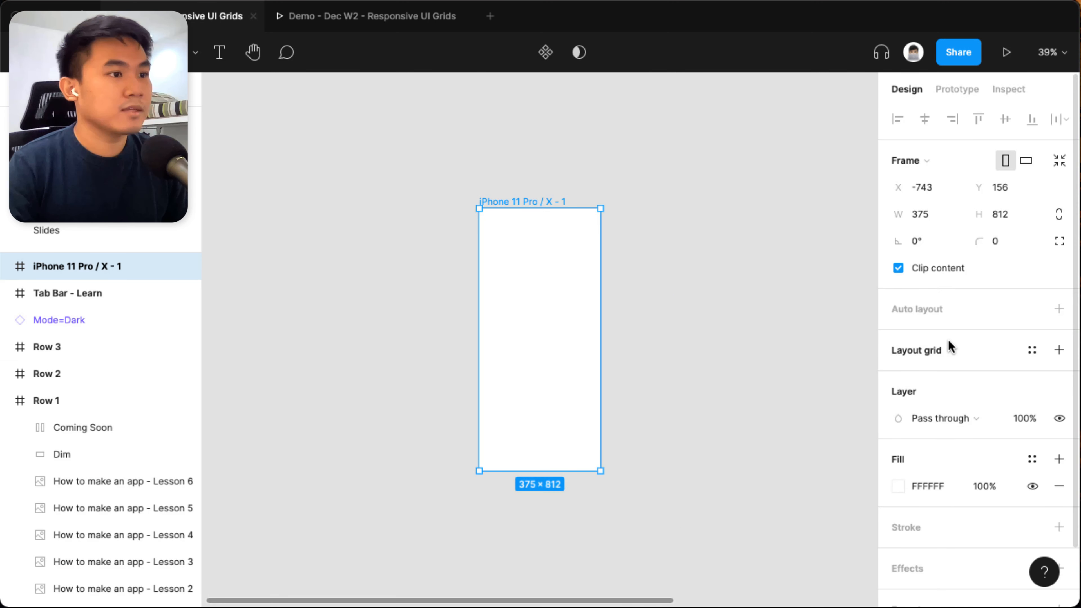
Apply the Mobile grid style to the iPhone frame and move the frame to about X -161, Y 200.
left_click(1032, 350)
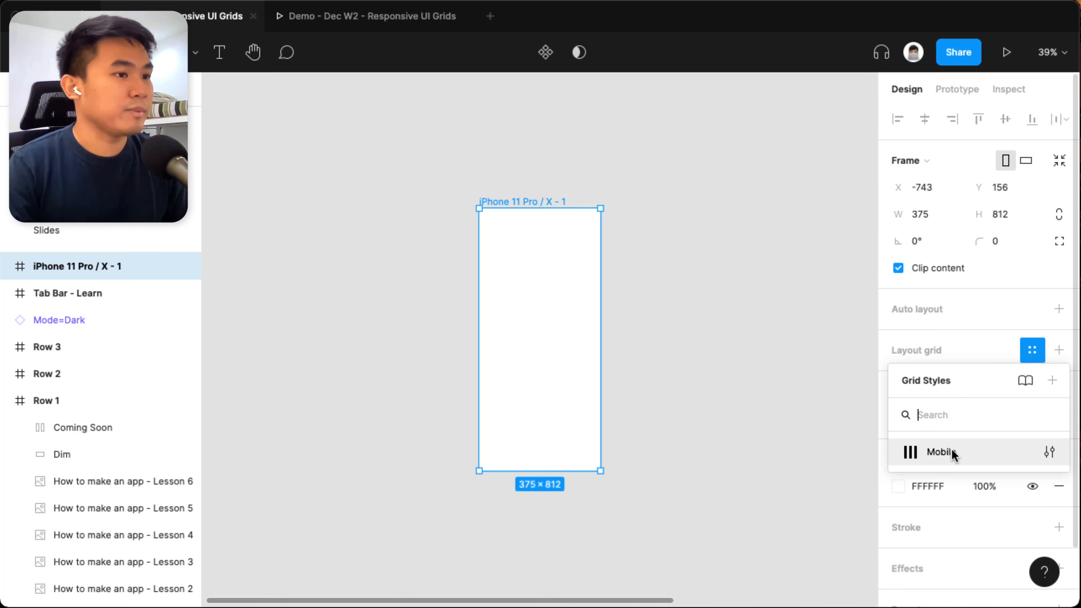
left_click(950, 448)
left_click(661, 307)
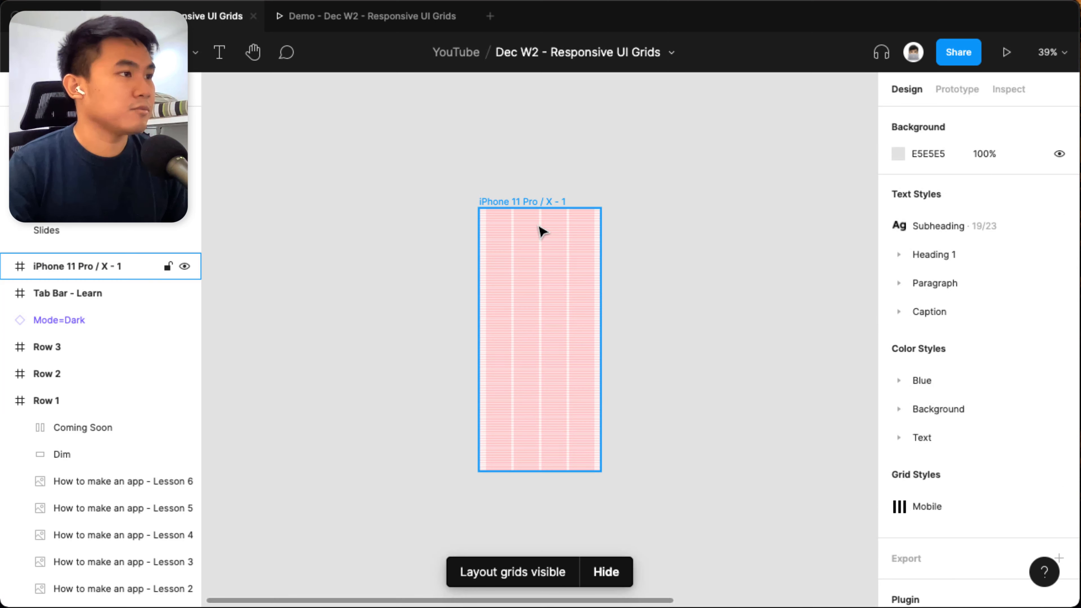
left_click(538, 207)
left_click_drag(538, 207, 727, 221)
In the Mobile grid style, set the row grid's colour opacity to 5%.
left_click(898, 350)
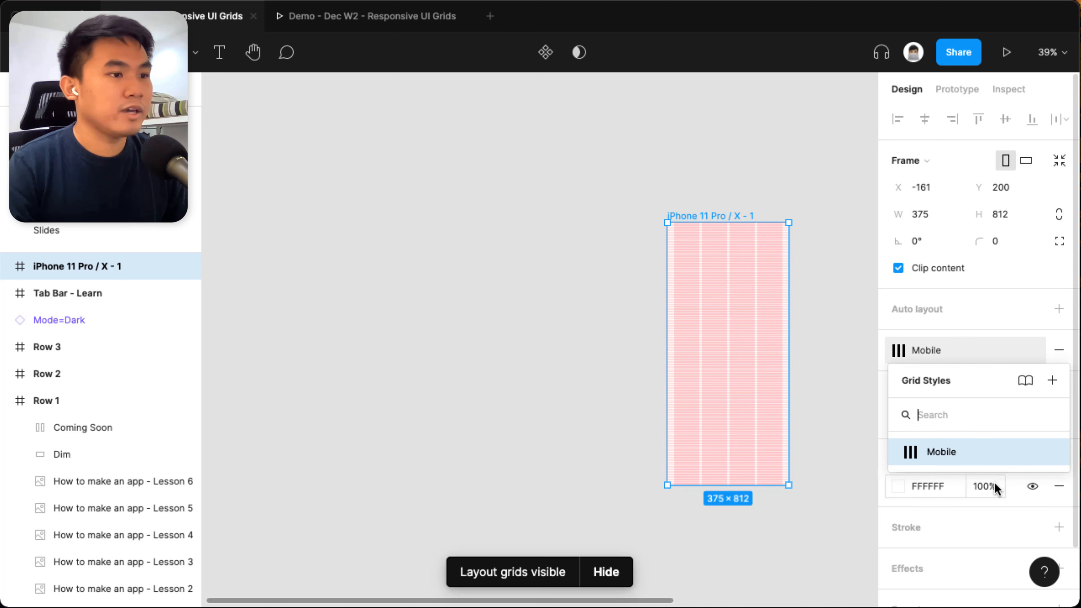
left_click(1048, 450)
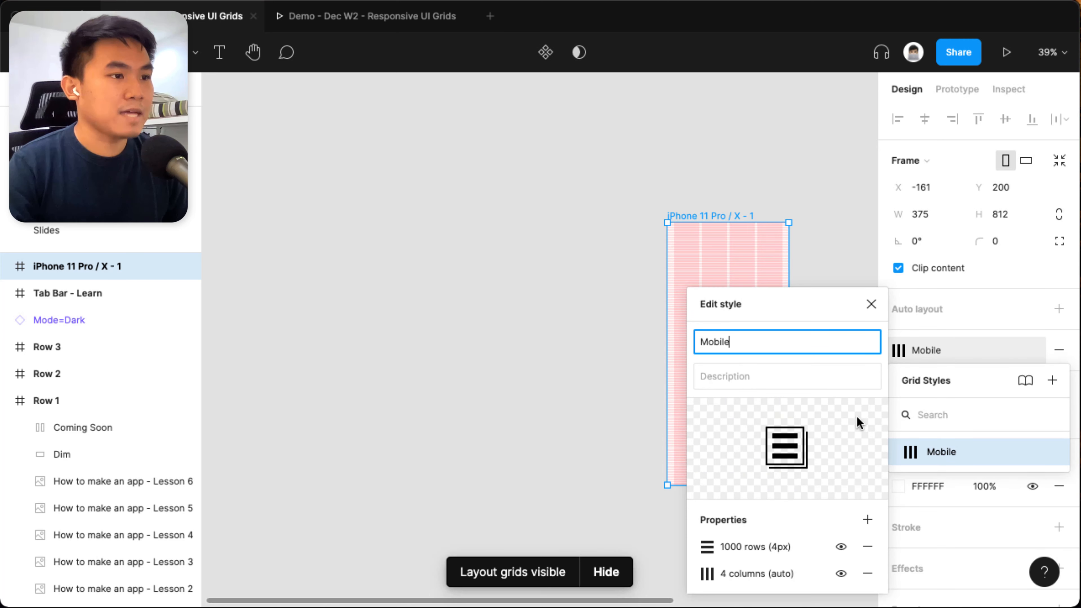
left_click(712, 551)
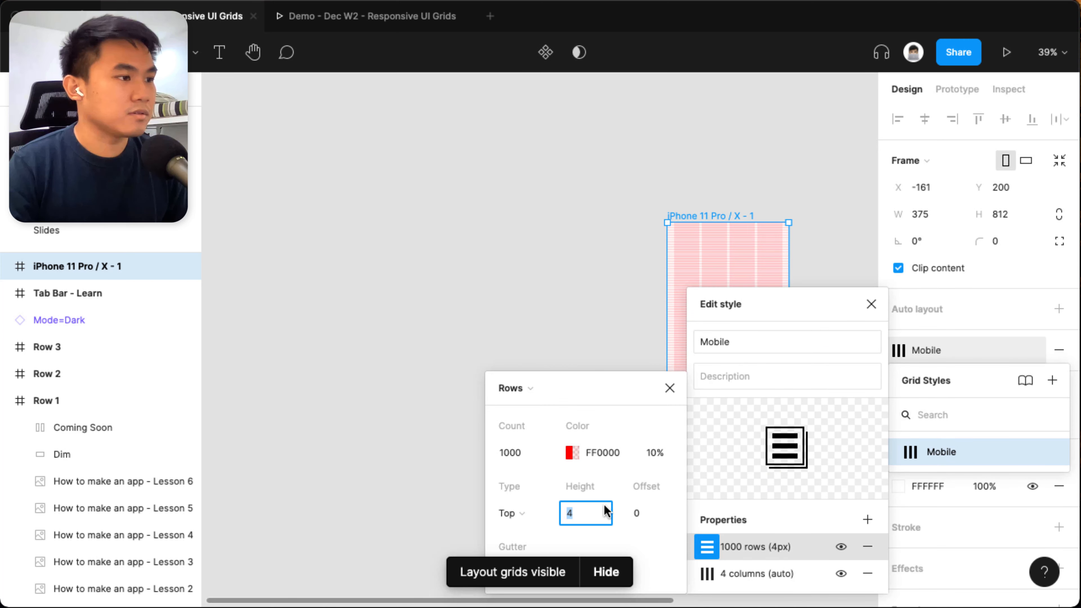
left_click(646, 459)
type("5")
key("Return")
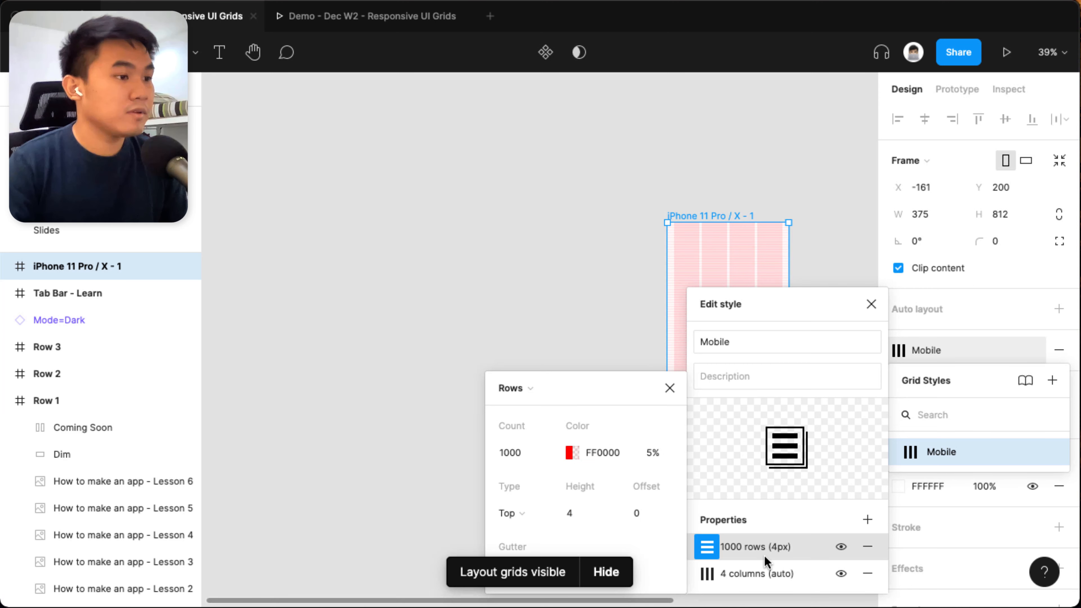
Set the column grid's colour opacity to 5% in the Mobile grid style and close the style editor.
left_click(705, 575)
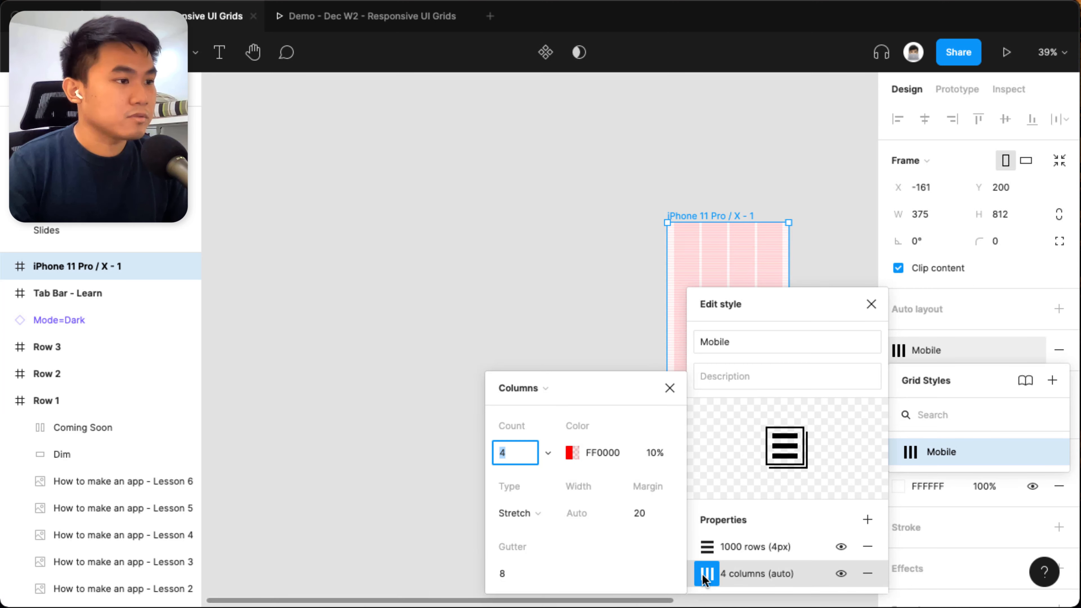
left_click(650, 460)
type("5")
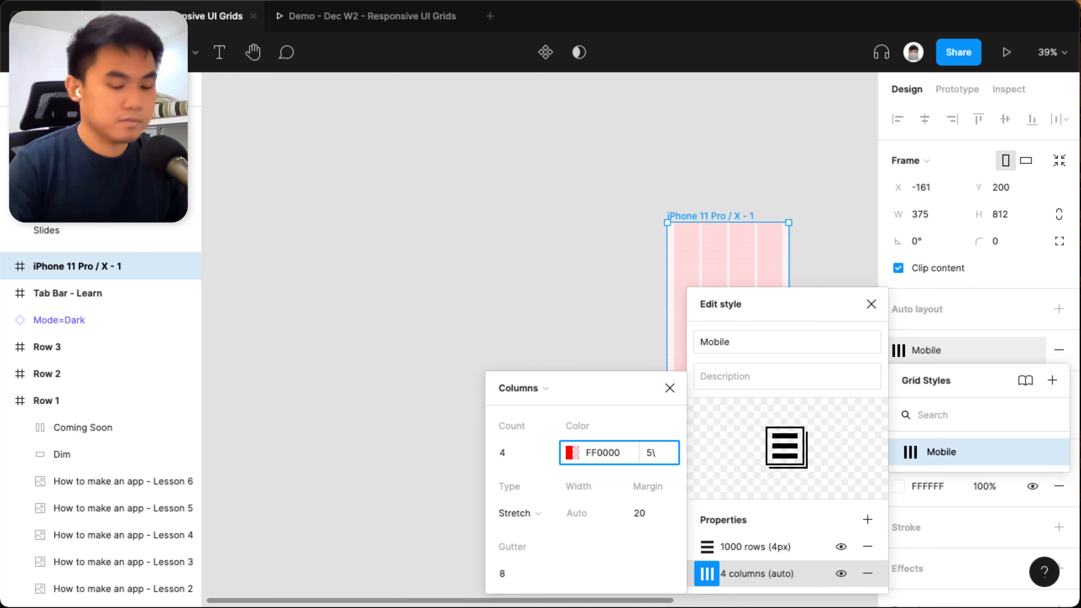
key("Return")
left_click(582, 238)
left_click(676, 237)
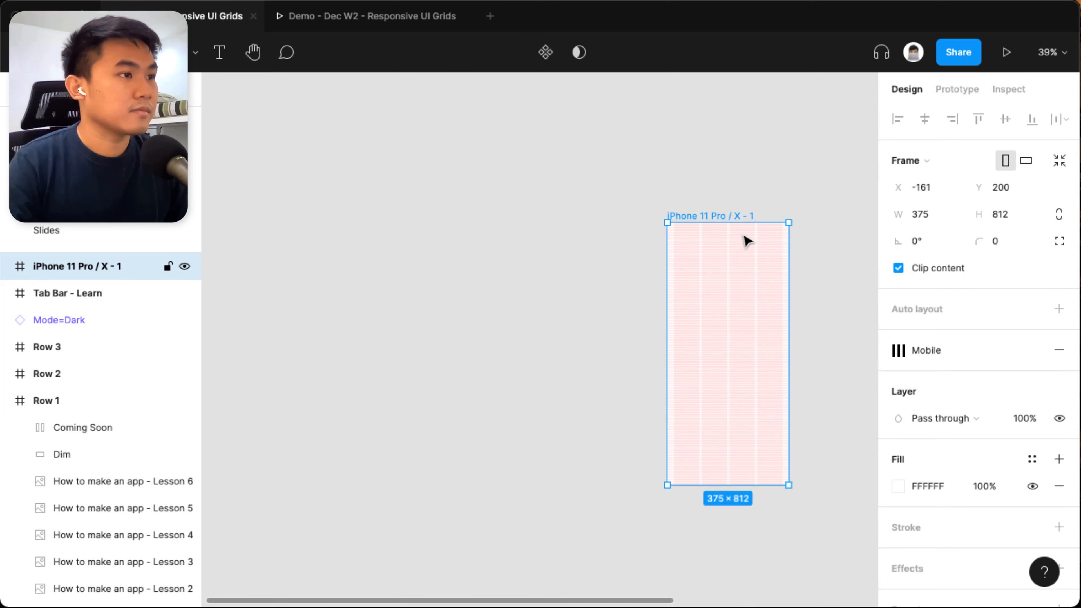
Toggle the layout grids off and on for the whole file, and likewise the iPhone frame's own Mobile grid.
scroll(762, 237, "up", 6)
left_click_drag(760, 232, 637, 152)
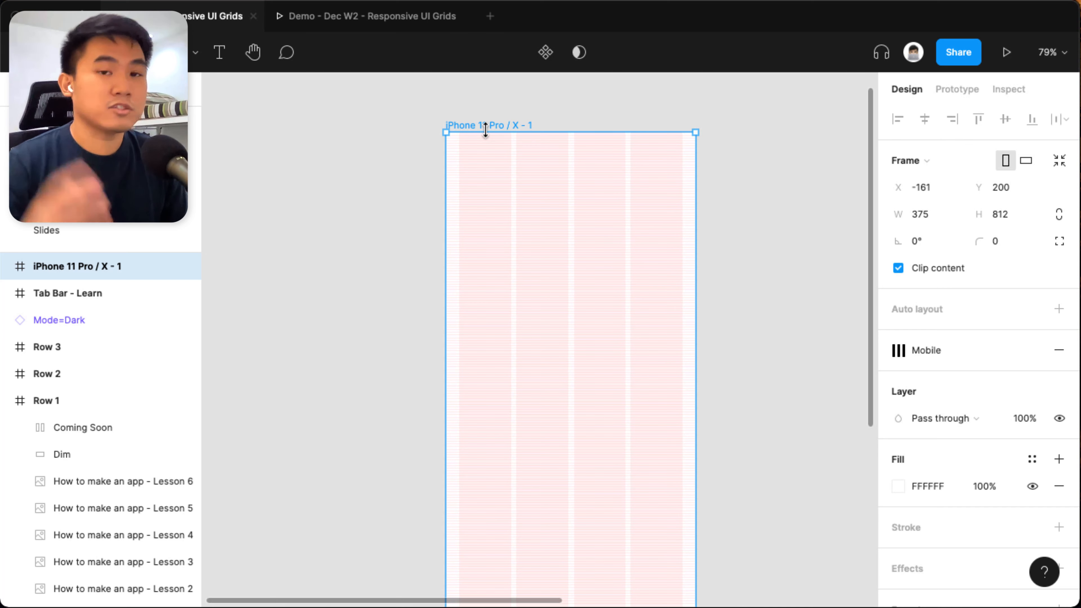
left_click(435, 188)
left_click(479, 128)
key("ctrl+g")
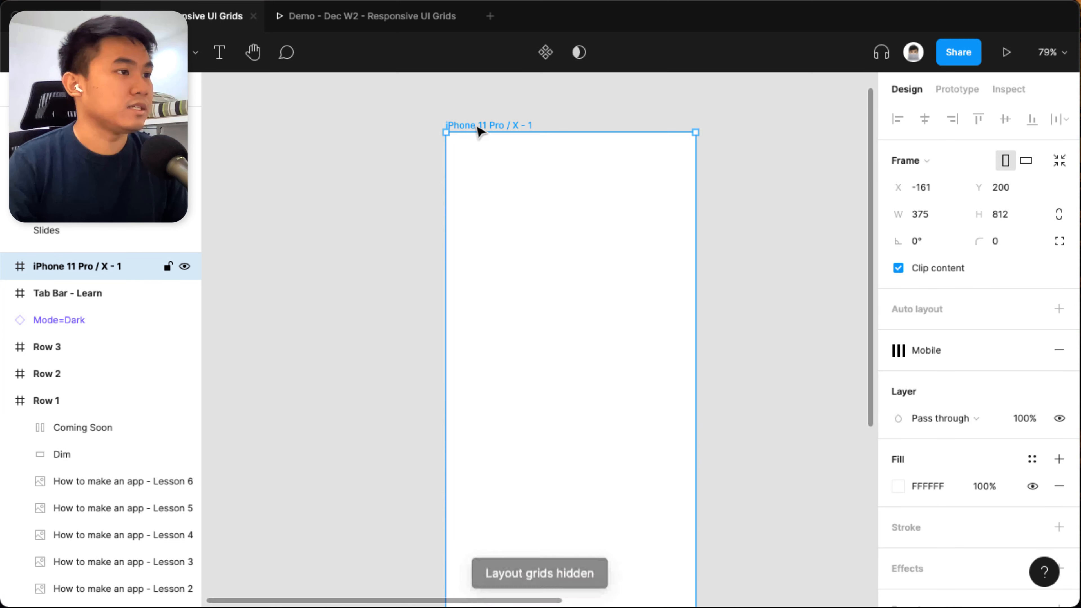
key("ctrl+g")
key("ctrl+g")
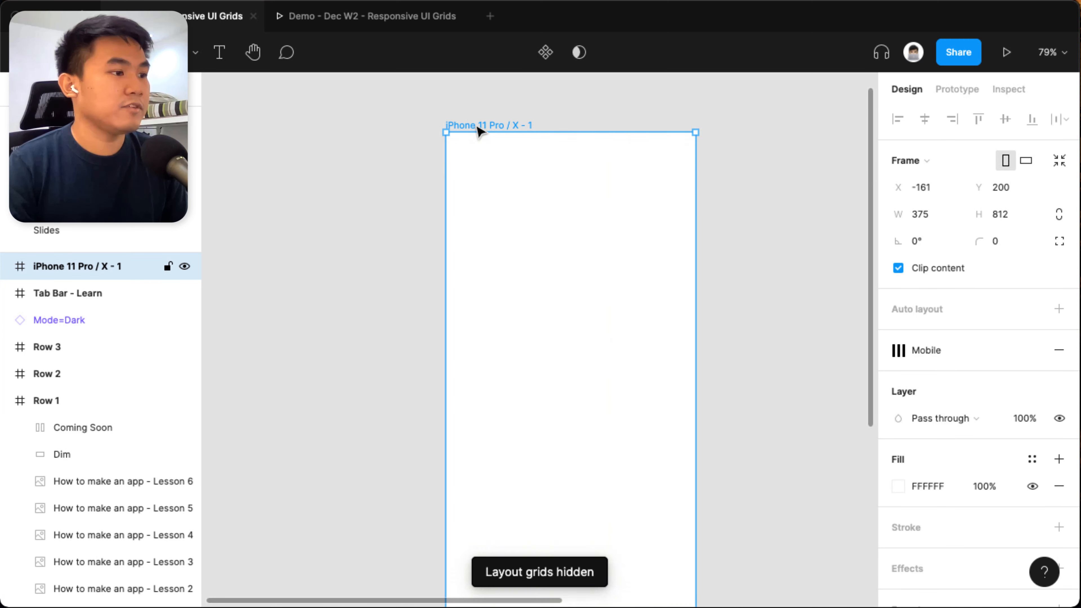
key("ctrl+g")
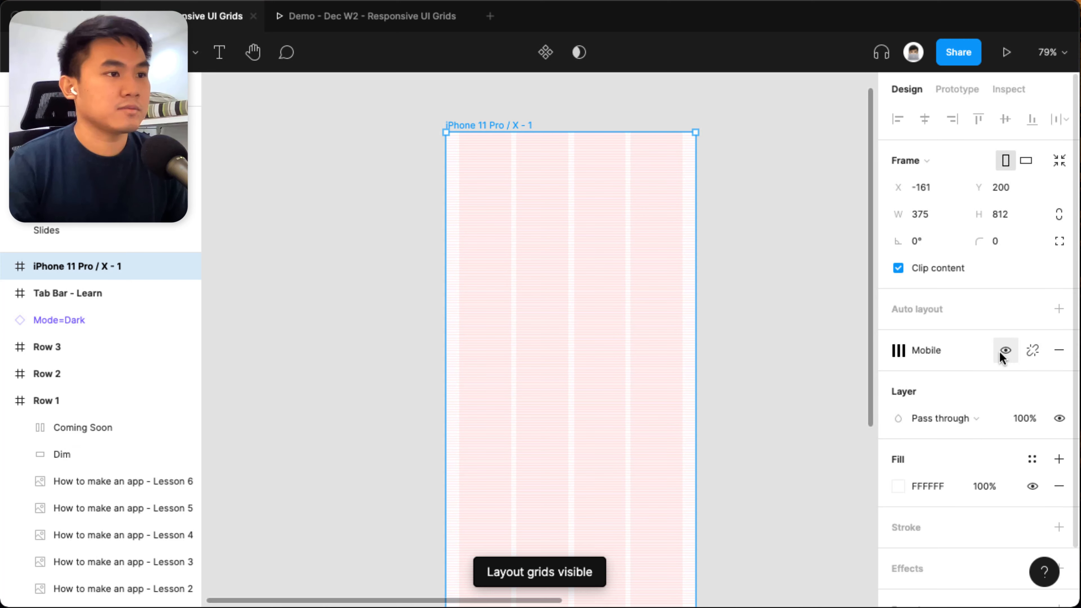
left_click(1005, 352)
left_click(1004, 352)
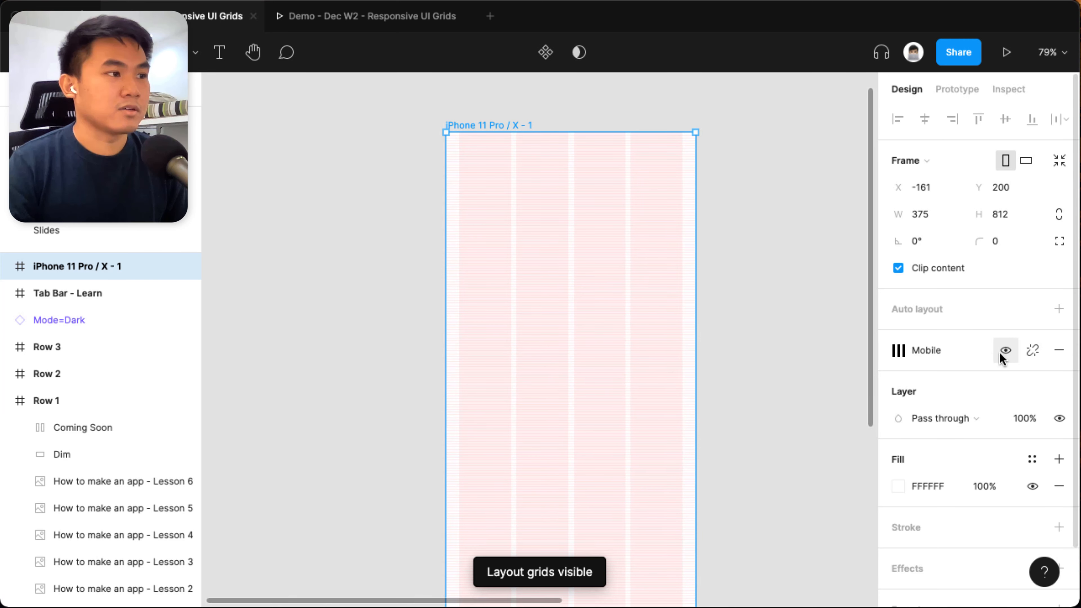
Move the iPhone frame closer to the loose course rows.
left_click_drag(676, 365, 718, 338)
scroll(623, 208, "left", 1)
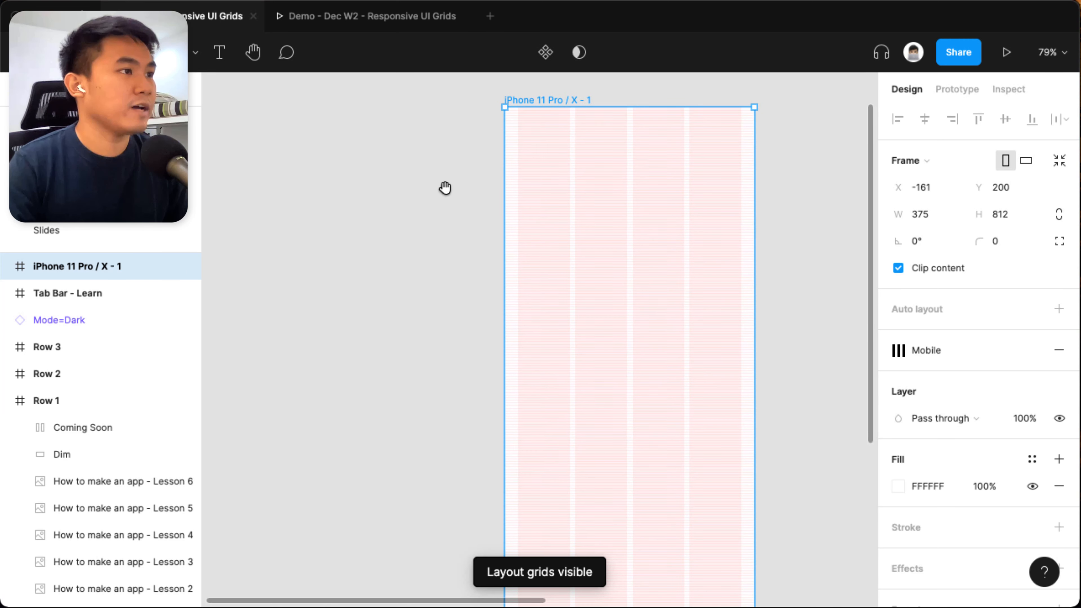
left_click_drag(445, 188, 484, 217)
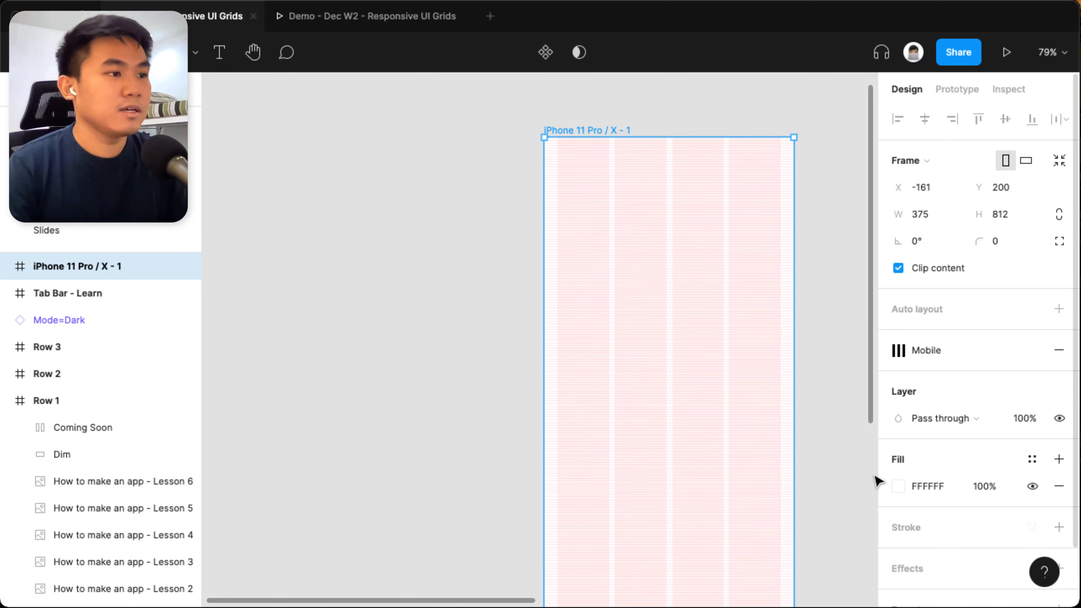
left_click_drag(776, 441, 602, 383)
scroll(383, 396, "down", 1)
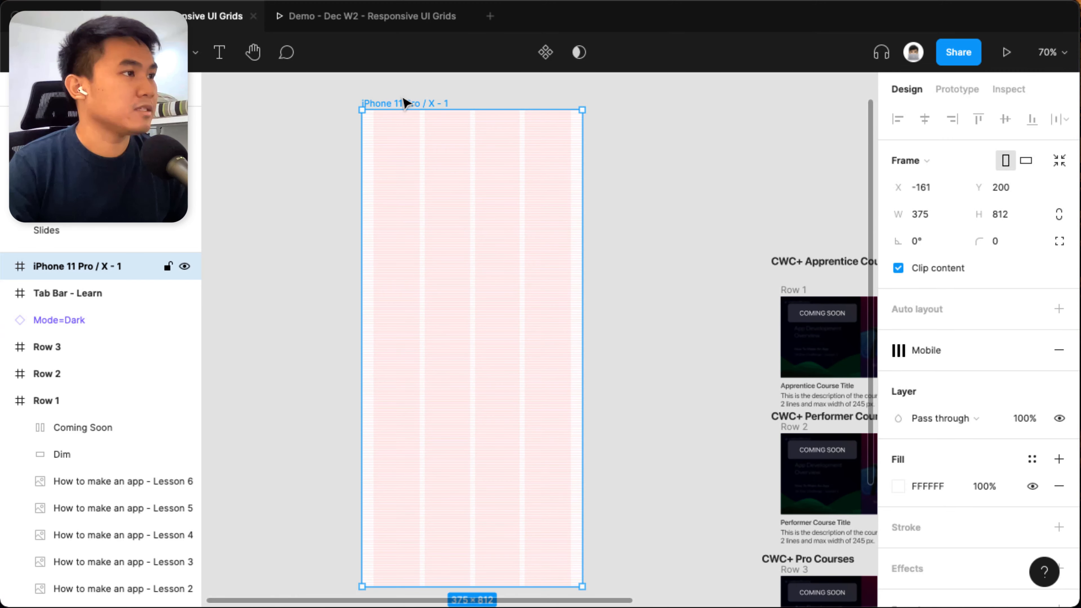
left_click_drag(403, 99, 410, 290)
Move the graduation cap and rocket illustration into the iPhone frame, centred horizontally near its top.
left_click_drag(859, 299, 409, 392)
scroll(409, 391, "up", 2)
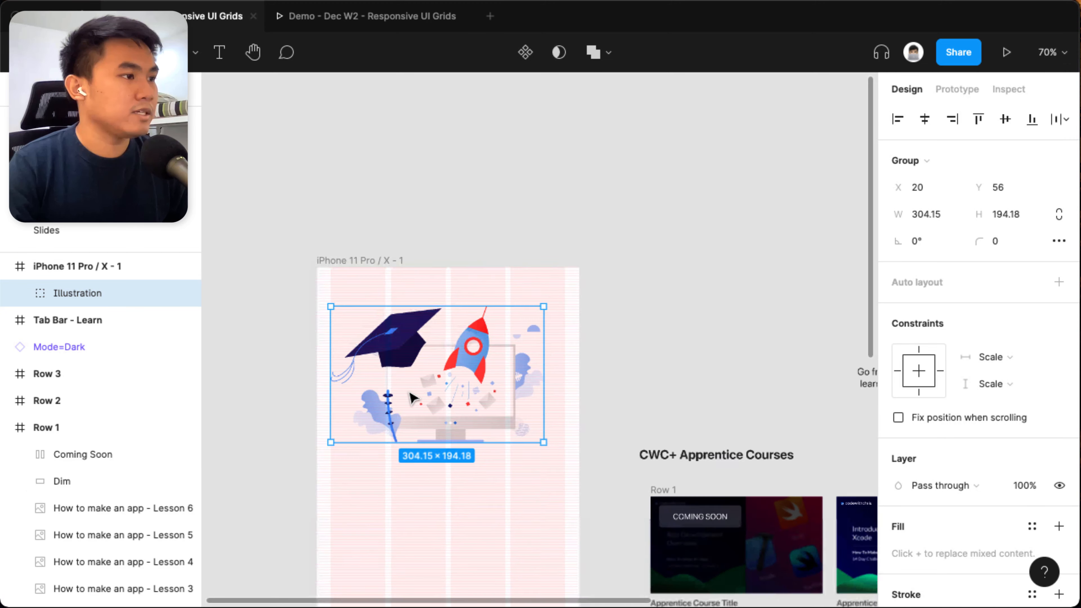
scroll(483, 391, "left", 2)
scroll(502, 401, "up", 3)
scroll(483, 451, "up", 6)
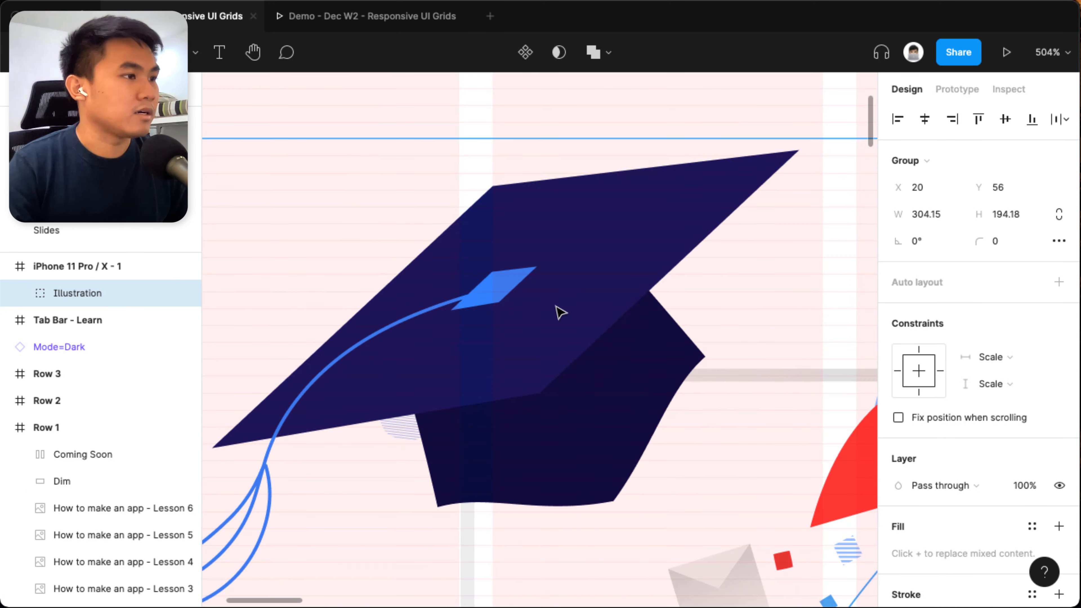
scroll(556, 306, "down", 5)
left_click_drag(547, 414, 547, 430)
scroll(606, 455, "right", 2)
left_click_drag(537, 356, 596, 382)
scroll(553, 362, "down", 2)
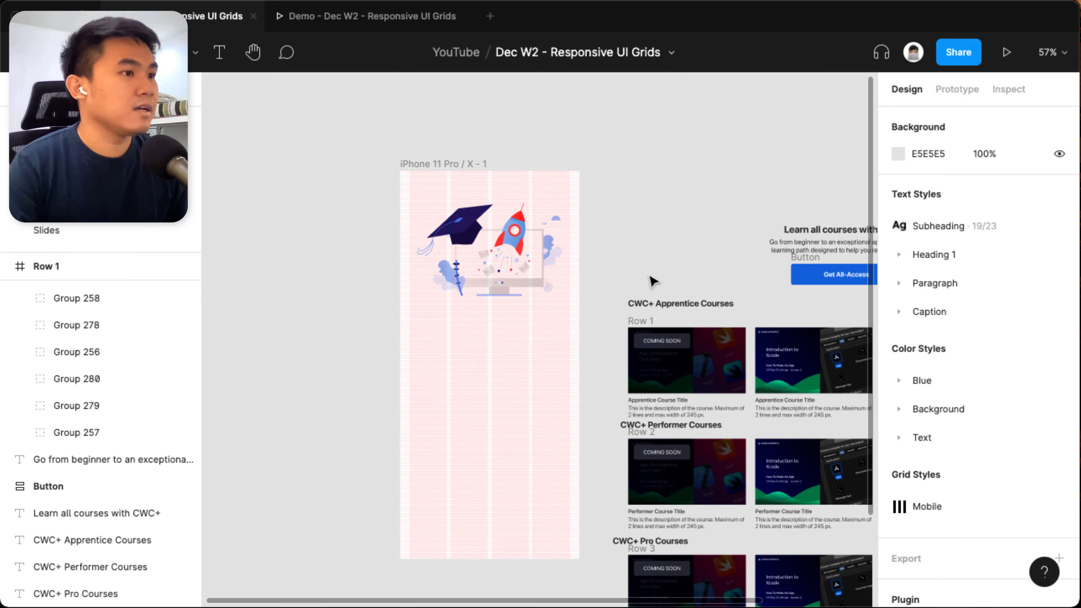
scroll(655, 273, "right", 1)
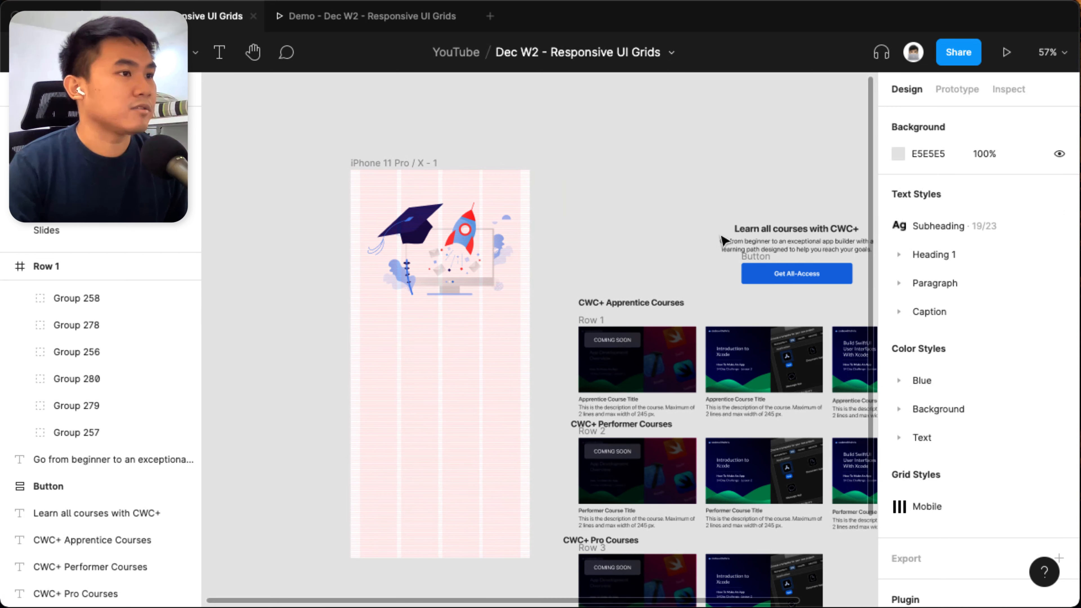
Move the Learn all courses with CWC+ heading, its description and the Get All-Access button into the frame, stacked below the illustration.
left_click_drag(761, 236, 417, 316)
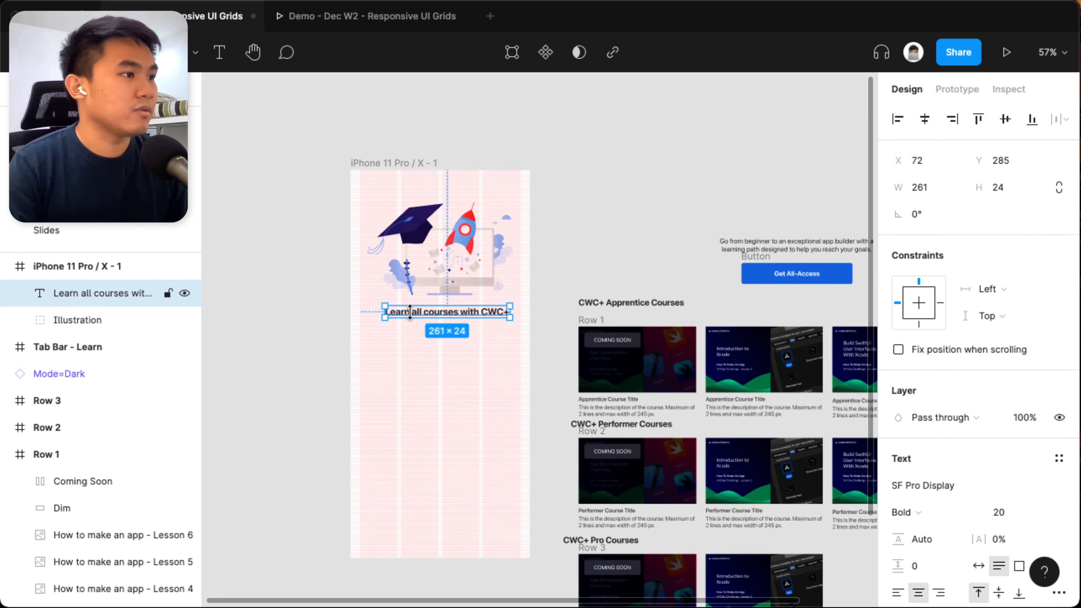
left_click_drag(733, 242, 414, 330)
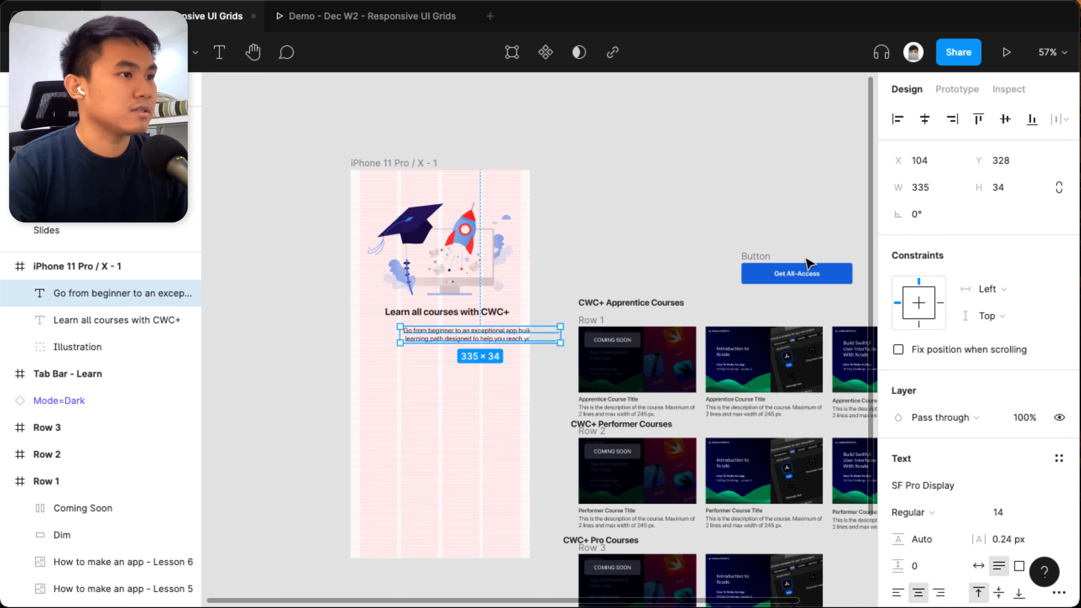
left_click_drag(753, 260, 391, 349)
scroll(644, 428, "up", 5)
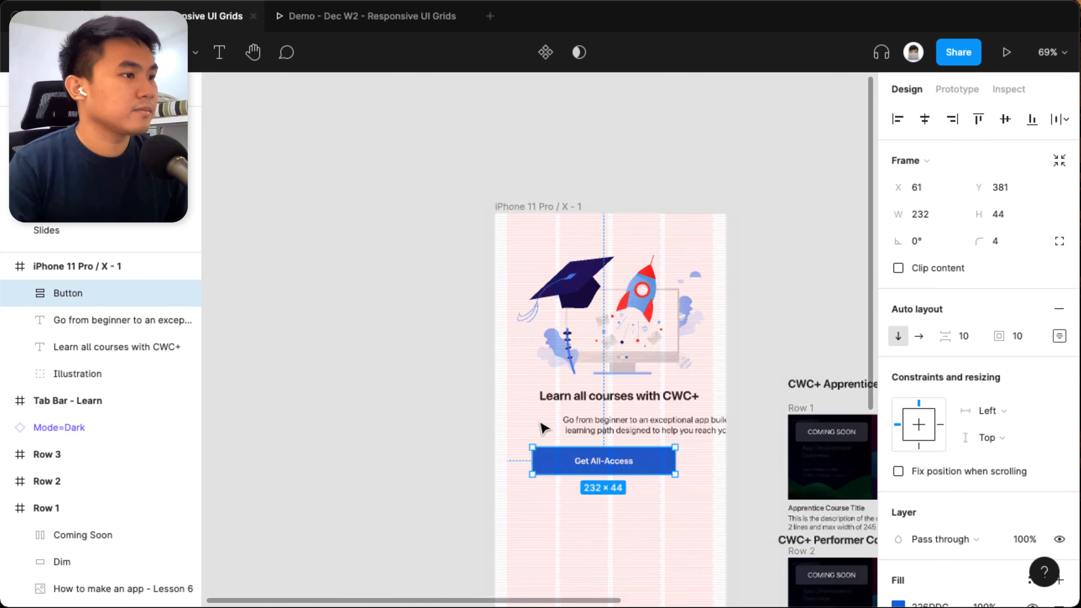
Set the vertical spacing between the Learn all courses with CWC+ heading and its description to 8, after trying 16 and 12.
left_click(645, 428)
left_click(633, 405, "shift")
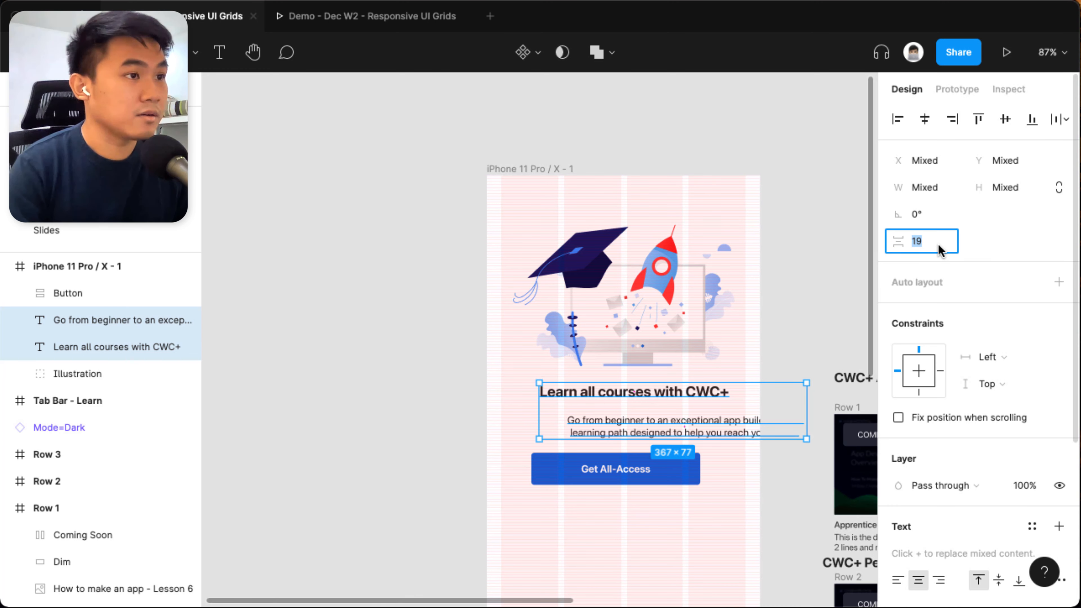
type("16")
key("Return")
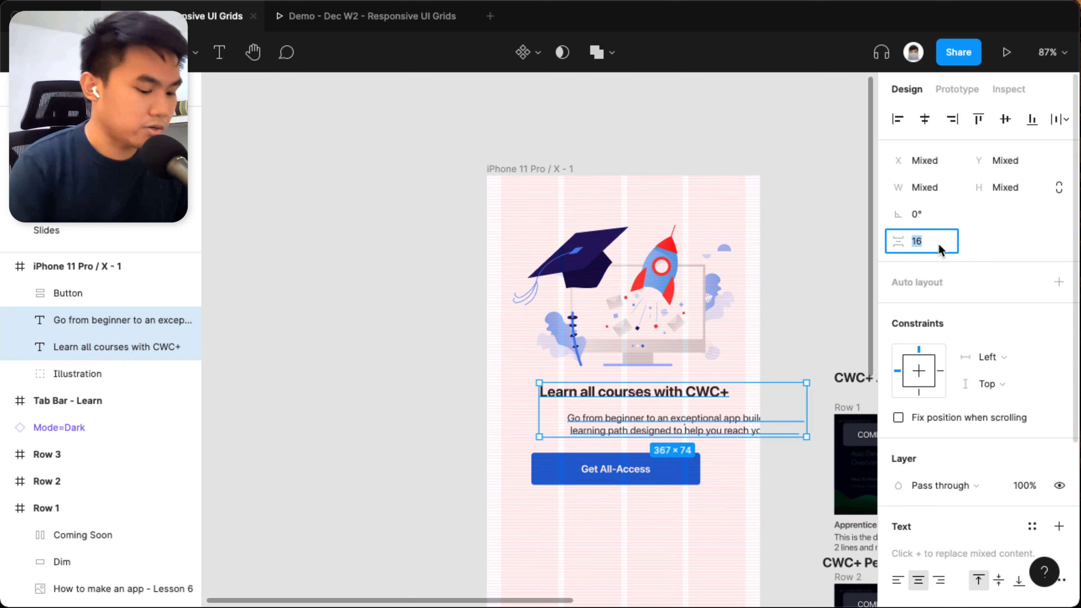
type("12")
key("Return")
type("8")
key("Return")
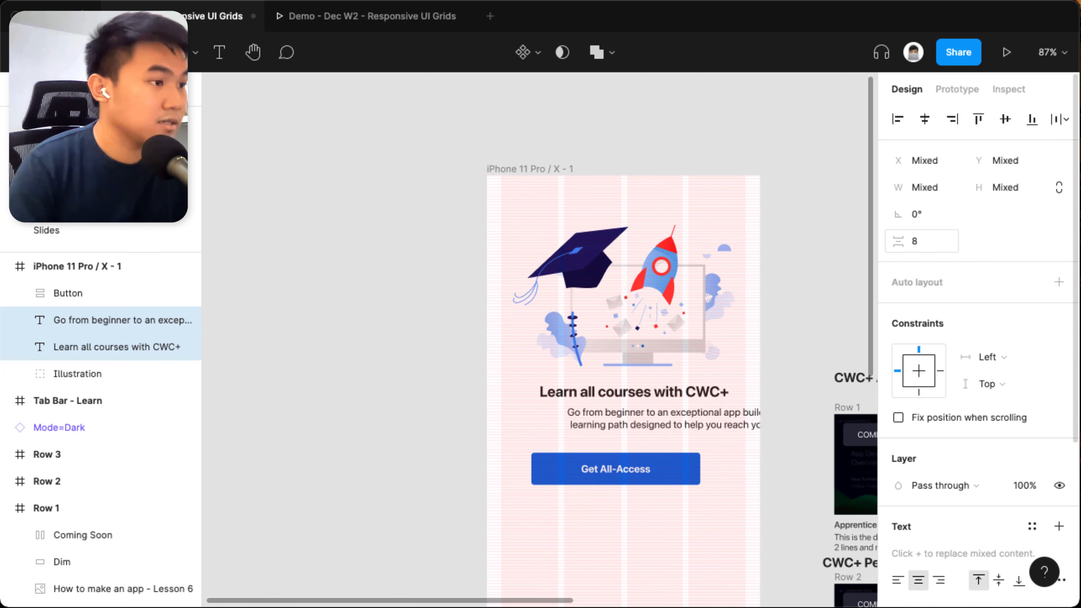
Centre the Learn all courses with CWC+ heading and its description horizontally in the iPhone frame.
left_click(928, 123)
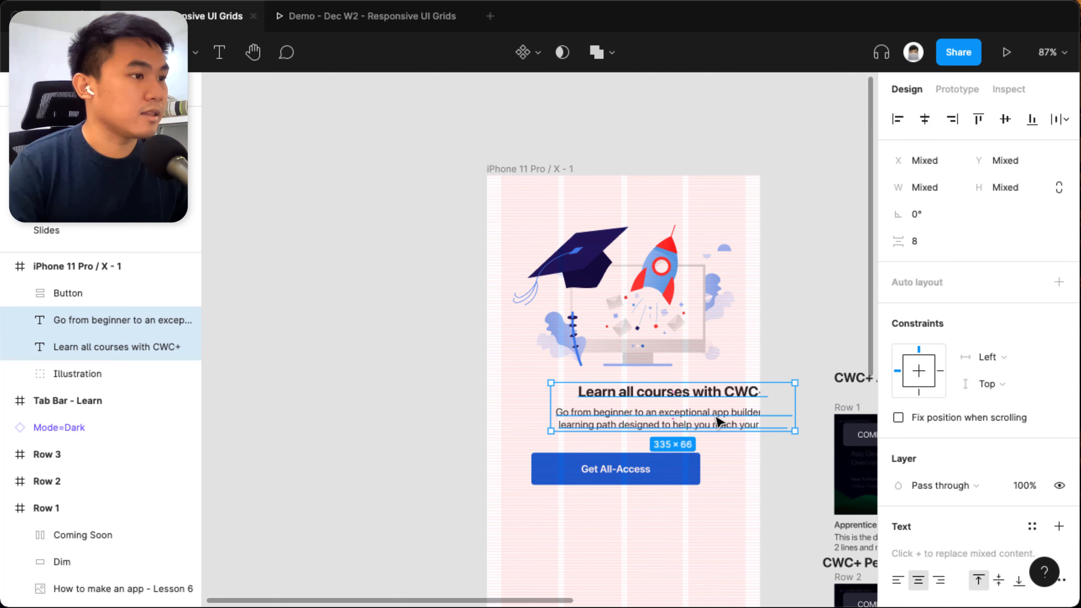
left_click(777, 355)
left_click(692, 392)
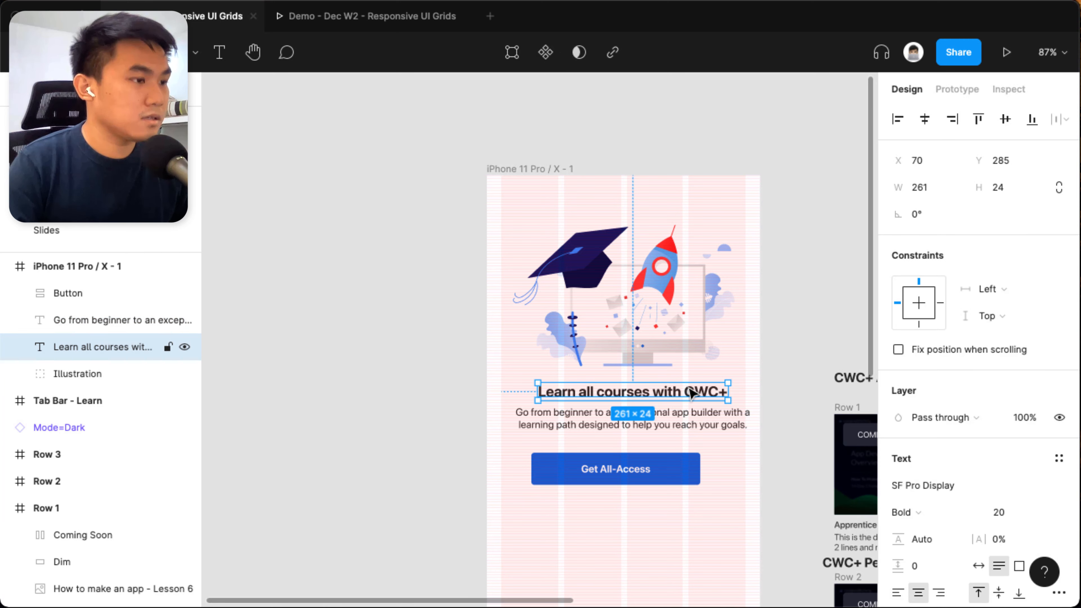
key("alt+h")
left_click(690, 412)
key("alt+h")
key("Escape")
Set the vertical spacing between the illustration and the Learn all courses with CWC+ heading to 32.
left_click(690, 389)
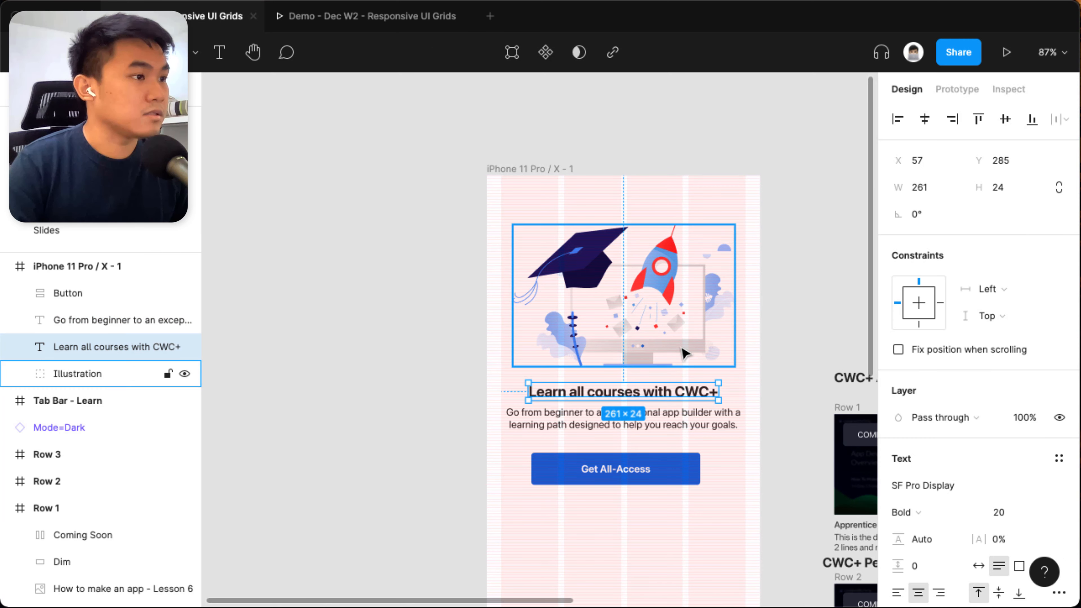
left_click(683, 352, "shift")
left_click(932, 242)
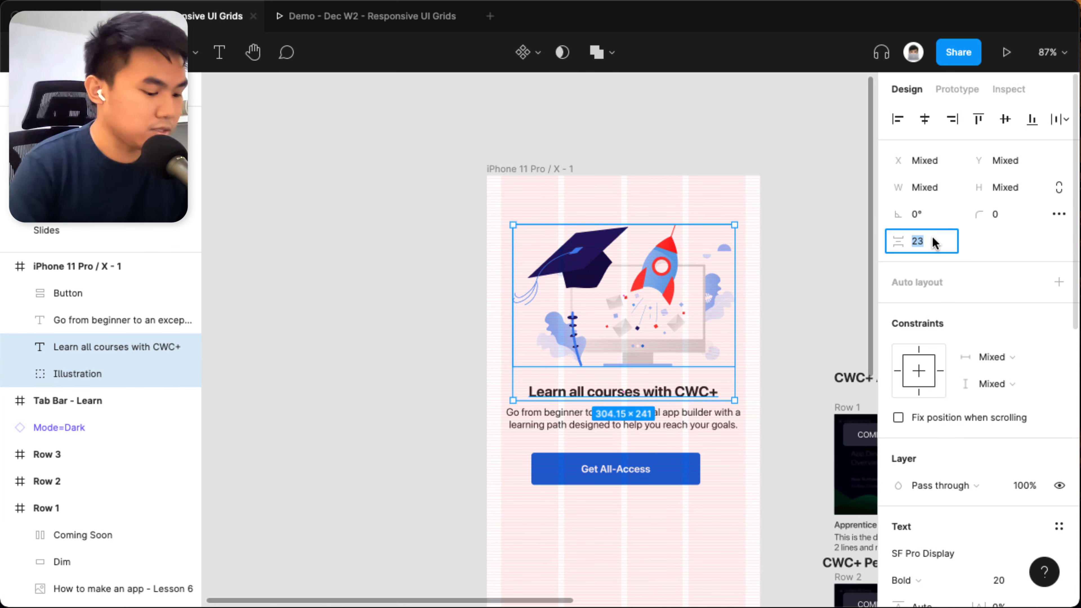
type("31")
key("Return")
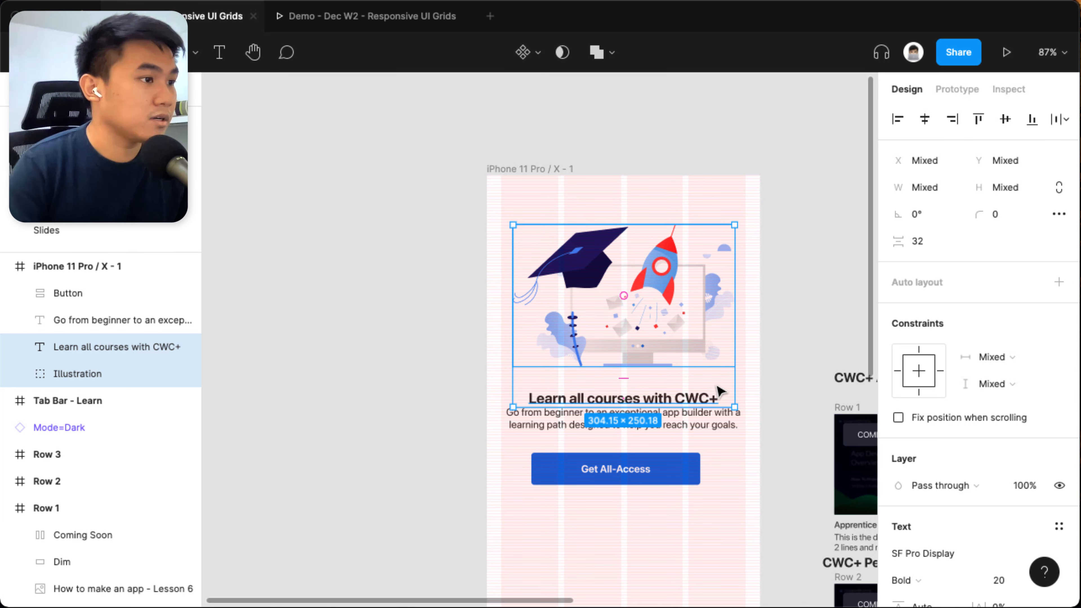
Restore the vertical spacing between the Learn all courses with CWC+ heading and its description to 8.
left_click(704, 416)
left_click(704, 405, "shift")
left_click(928, 242)
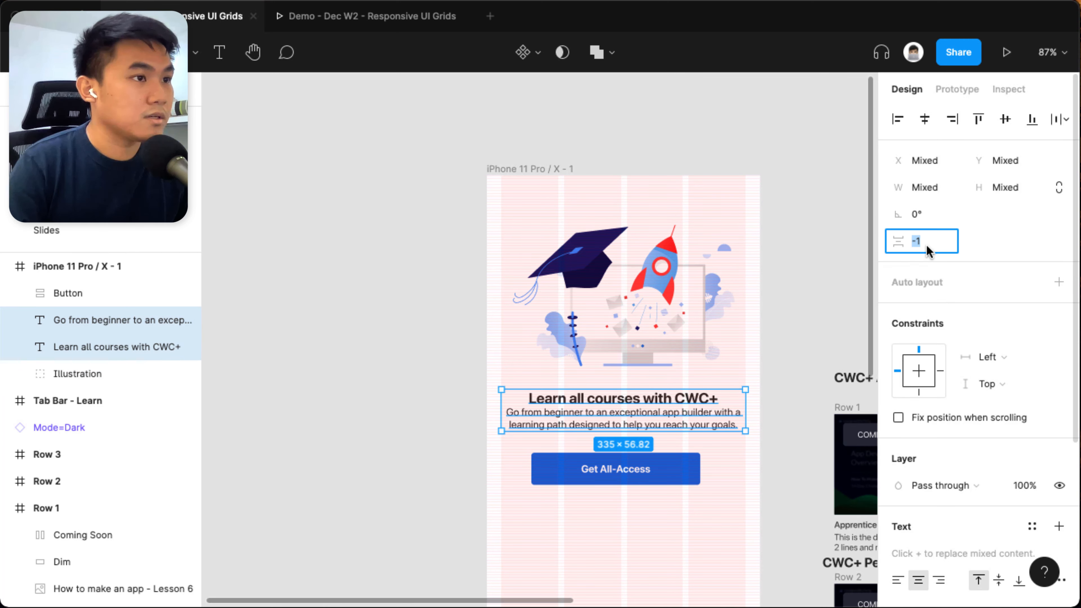
type("8")
key("Return")
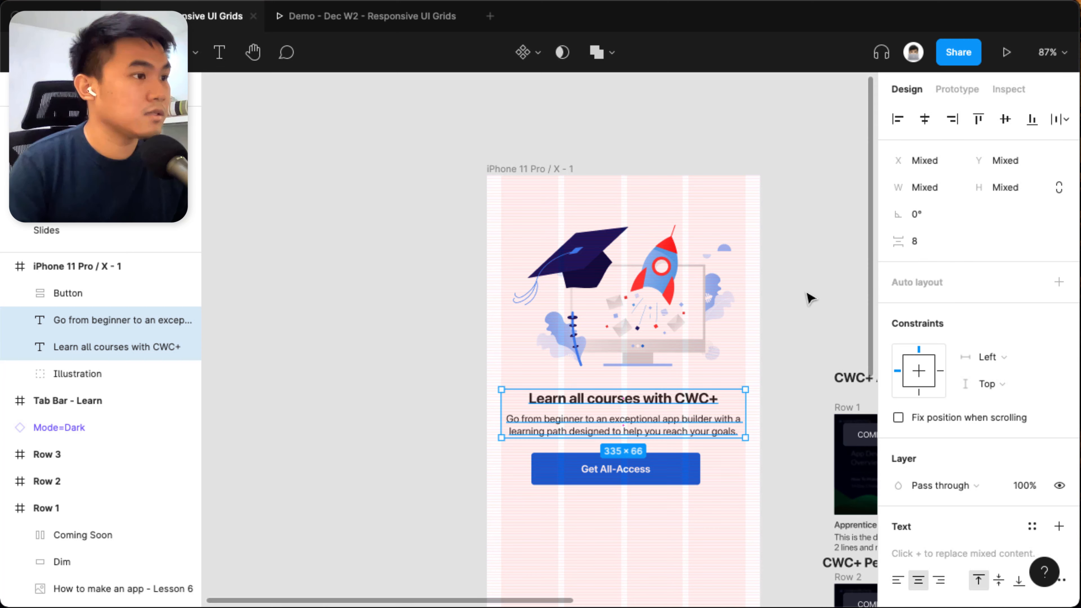
Hide the layout grids and look over the illustration, heading, description and button without them.
left_click(796, 305)
key("ctrl+g")
scroll(675, 204, "down", 2)
scroll(675, 203, "left", 2)
left_click(746, 192)
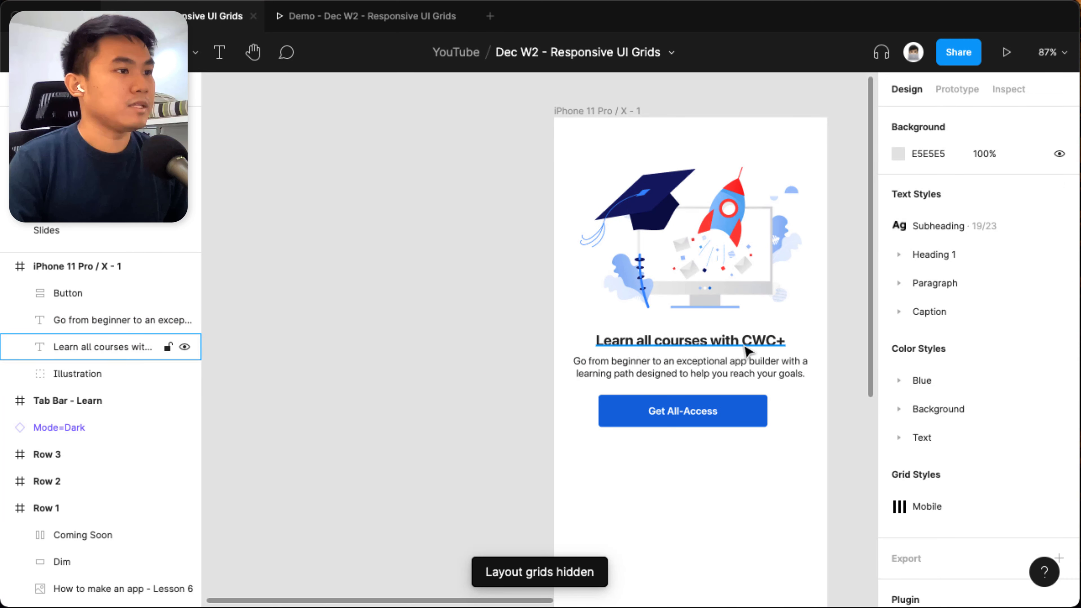
left_click(741, 285)
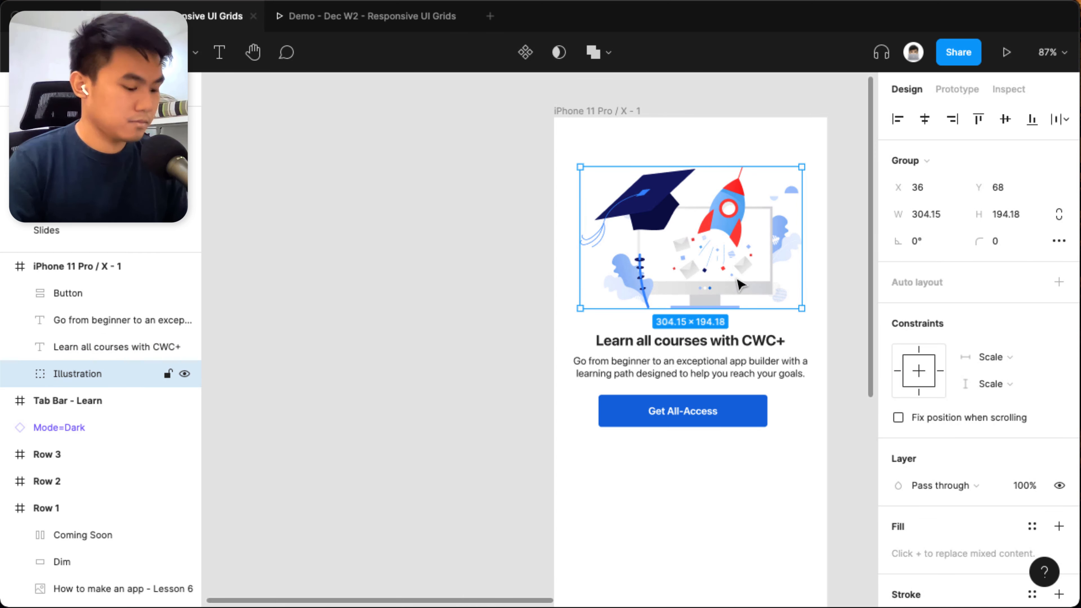
left_click(851, 320)
Set the vertical spacing between the description and the Get All-Access button to 24.
left_click(758, 408)
left_click(743, 370, "shift")
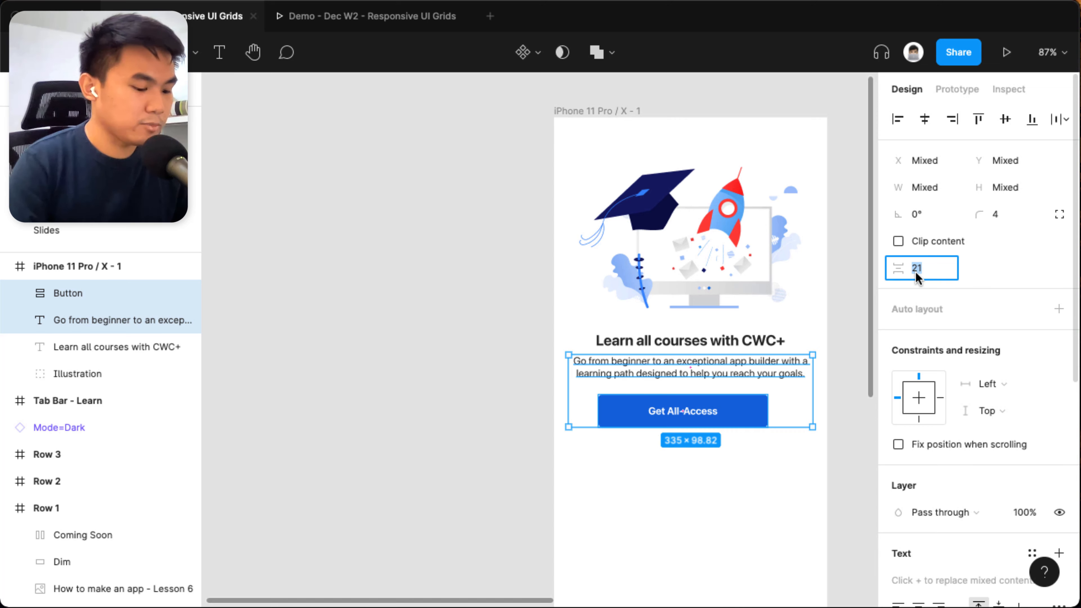
type("24")
key("Return")
left_click(742, 510)
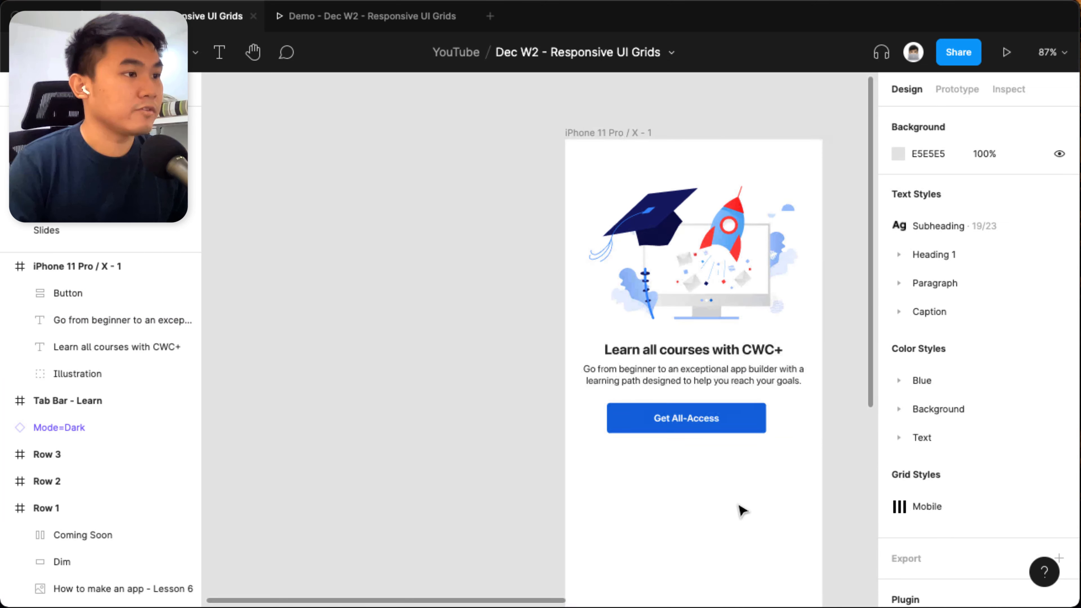
Show the layout grids again and examine how the Get All-Access button's left corners and horizontal edges line up with the grid rows.
left_click(732, 429)
left_click(743, 381)
key("ctrl+g")
left_click(709, 511)
scroll(696, 429, "up", 5)
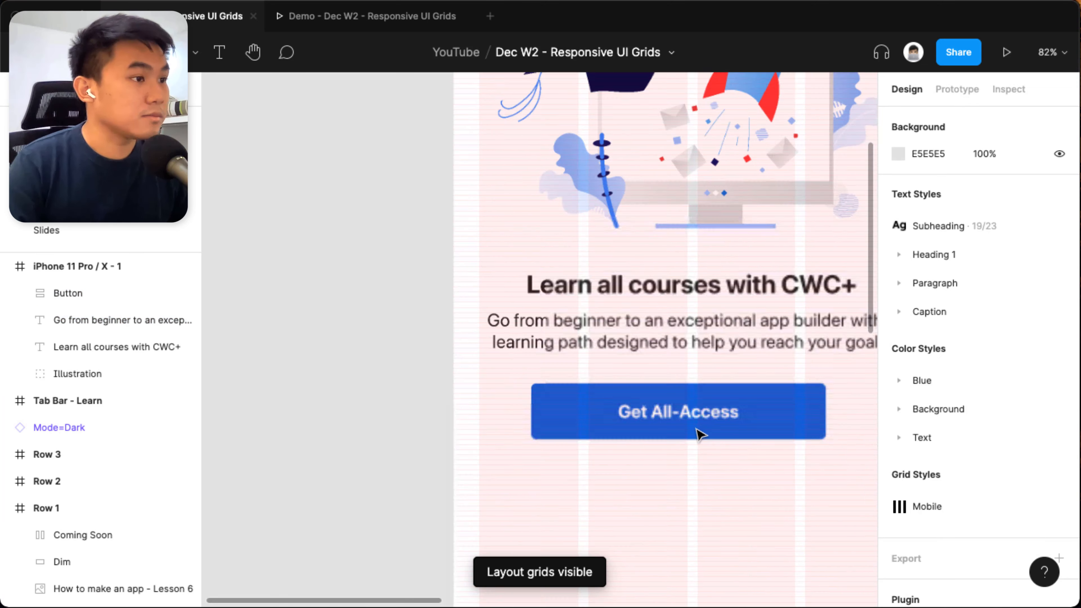
scroll(696, 428, "up", 4)
scroll(740, 441, "down", 3)
left_click(741, 441)
scroll(596, 427, "up", 6)
left_click(354, 527)
scroll(352, 435, "up", 7)
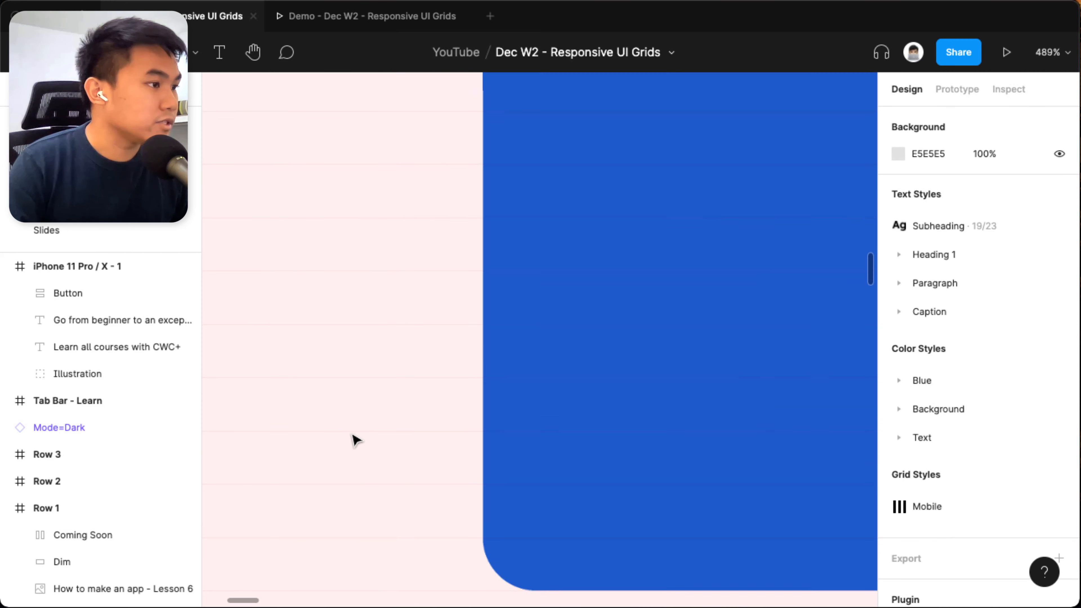
scroll(473, 466, "down", 2)
left_click(656, 401)
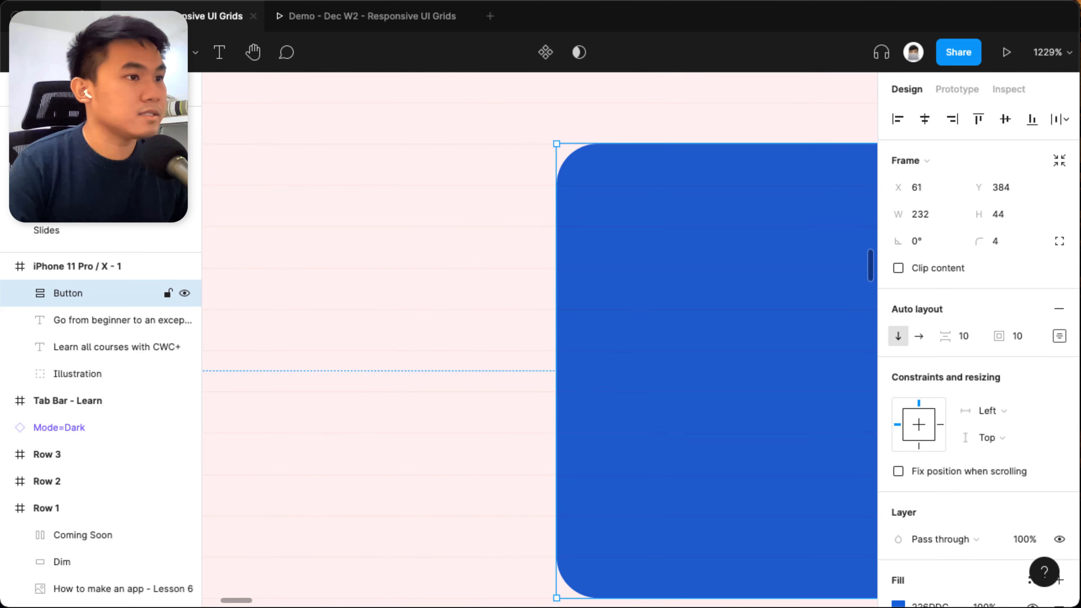
scroll(792, 370, "down", 2)
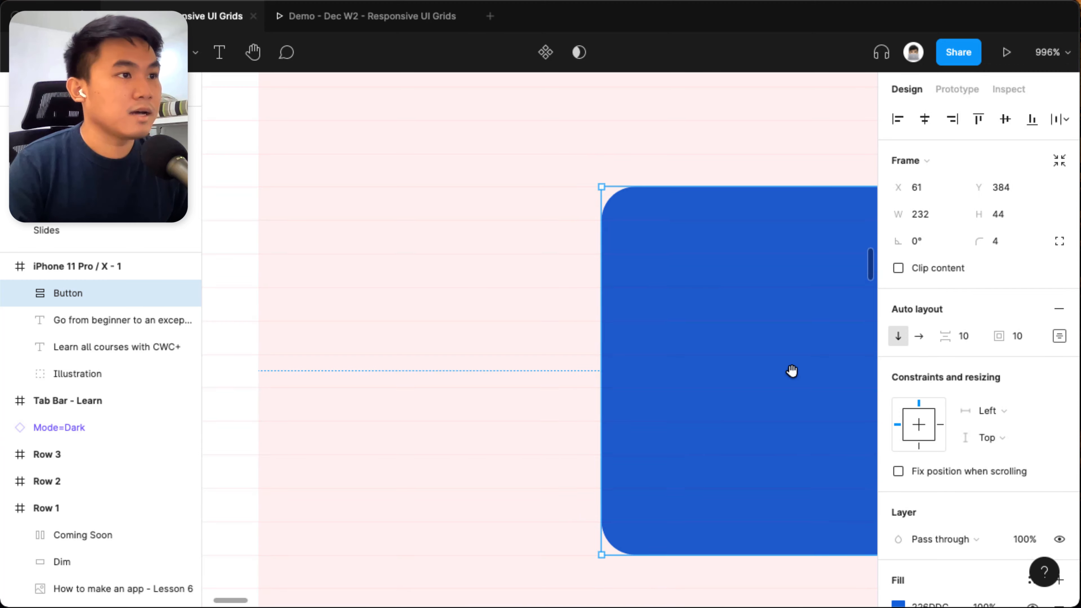
scroll(792, 370, "down", 1)
scroll(553, 369, "right", 3)
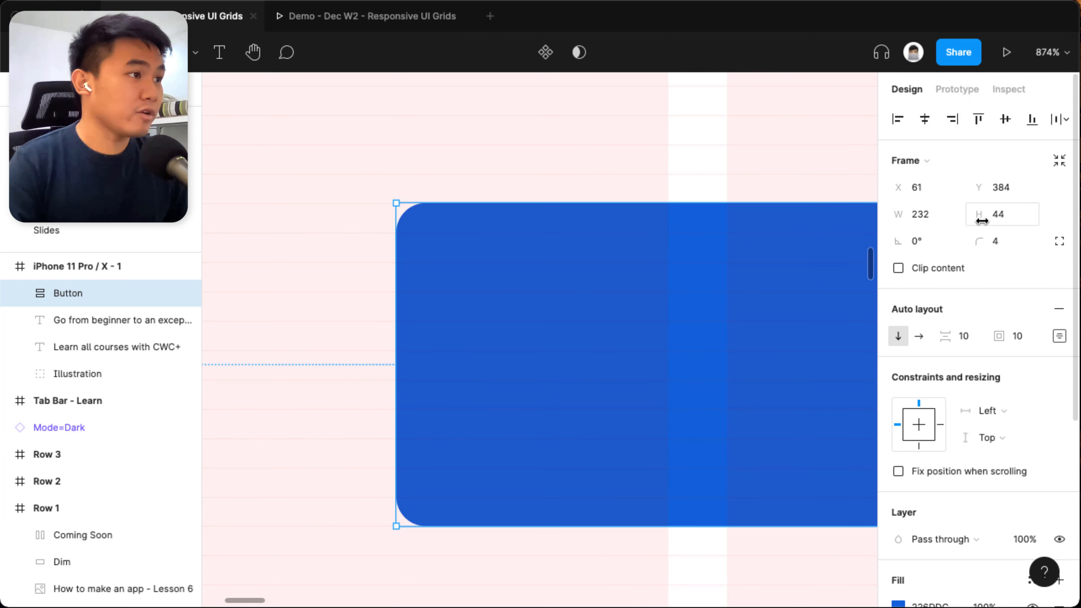
scroll(593, 256, "left", 5)
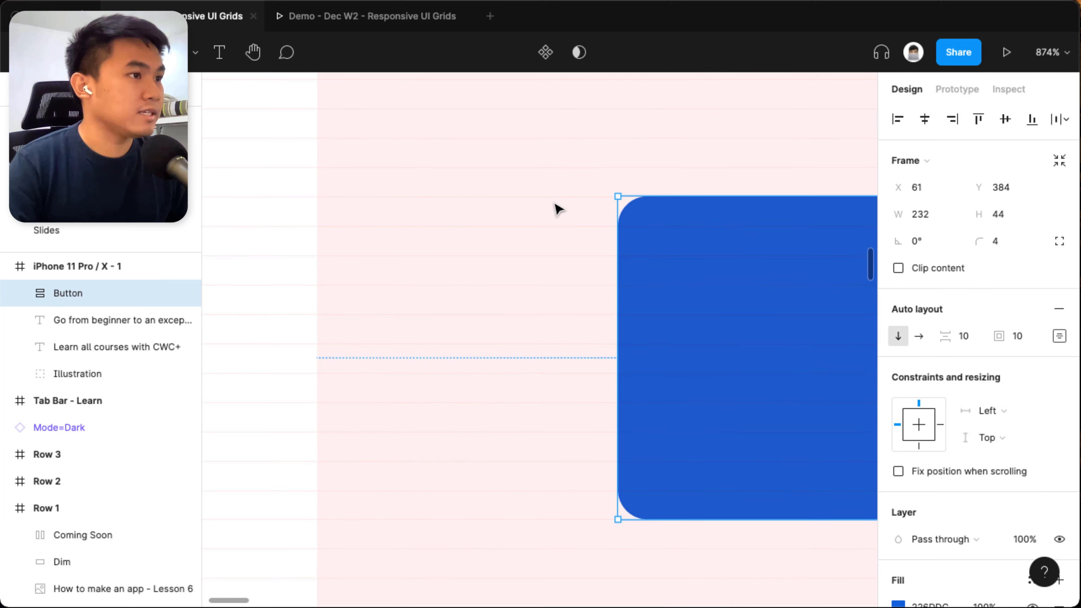
left_click(530, 201)
left_click_drag(563, 218, 609, 522)
left_click_drag(536, 197, 583, 213)
left_click_drag(529, 514, 593, 538)
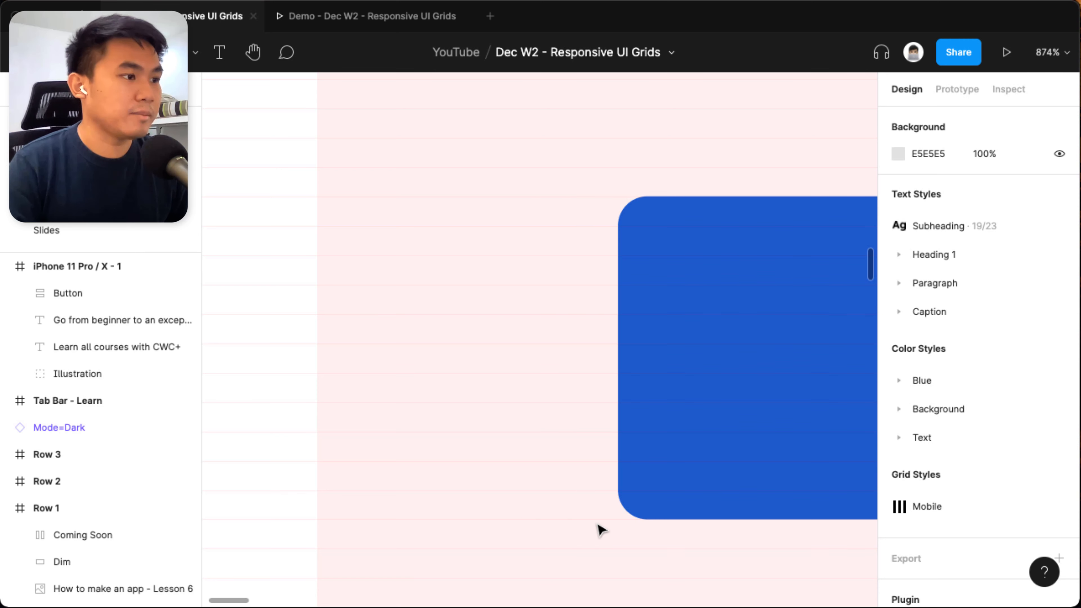
left_click(671, 230)
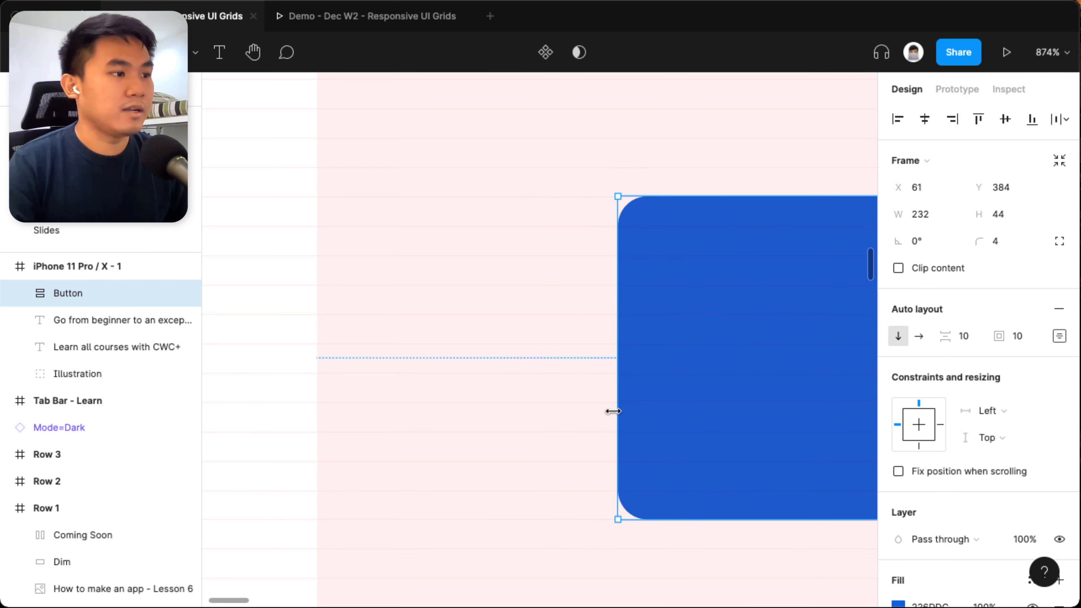
scroll(586, 466, "down", 10)
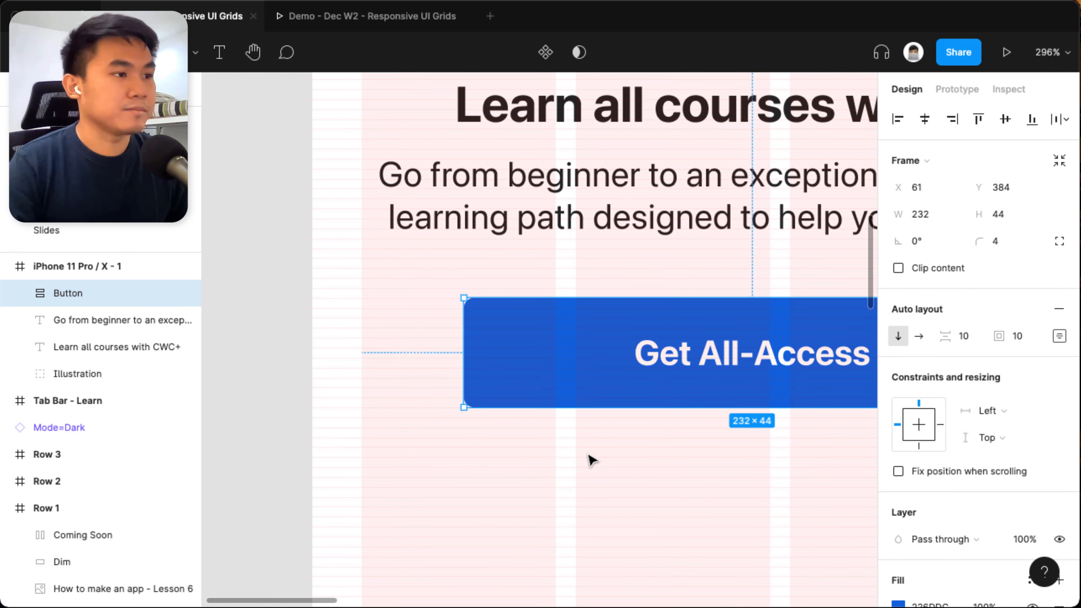
scroll(630, 460, "down", 12)
left_click(498, 137)
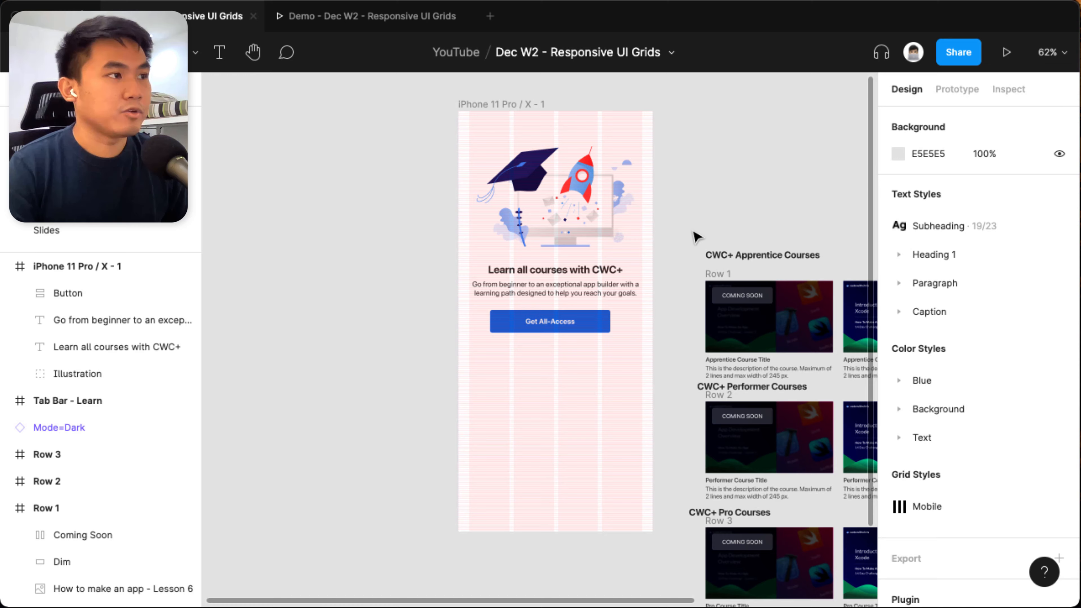
Move the CWC+ Apprentice Courses heading and Row 1 into the iPhone frame, stacked below the Get All-Access button at the left grid margin.
left_click_drag(724, 255, 498, 347)
scroll(499, 347, "up", 8)
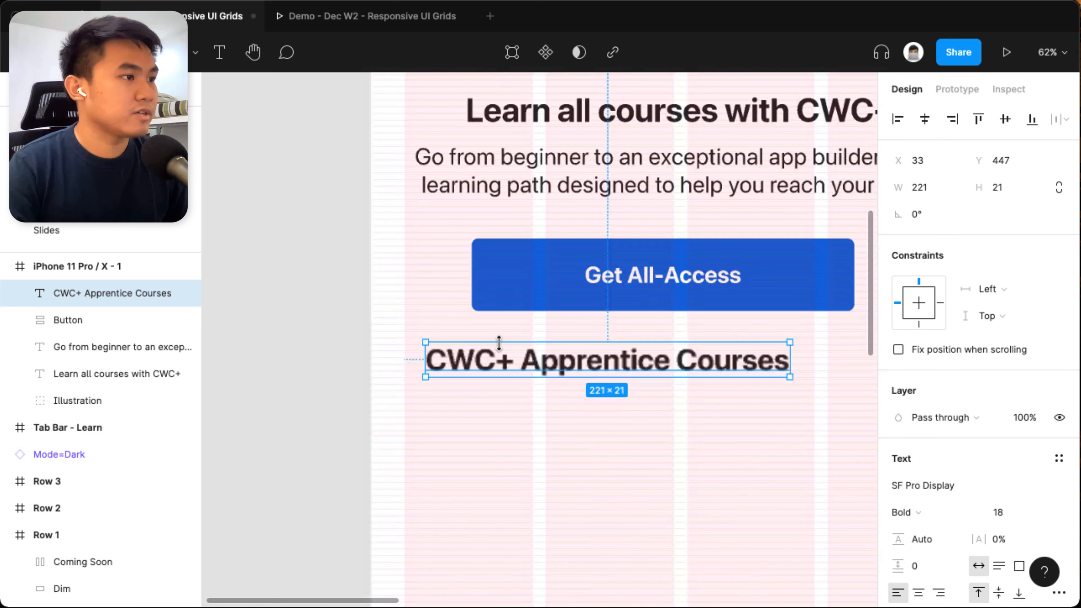
scroll(478, 382, "down", 10)
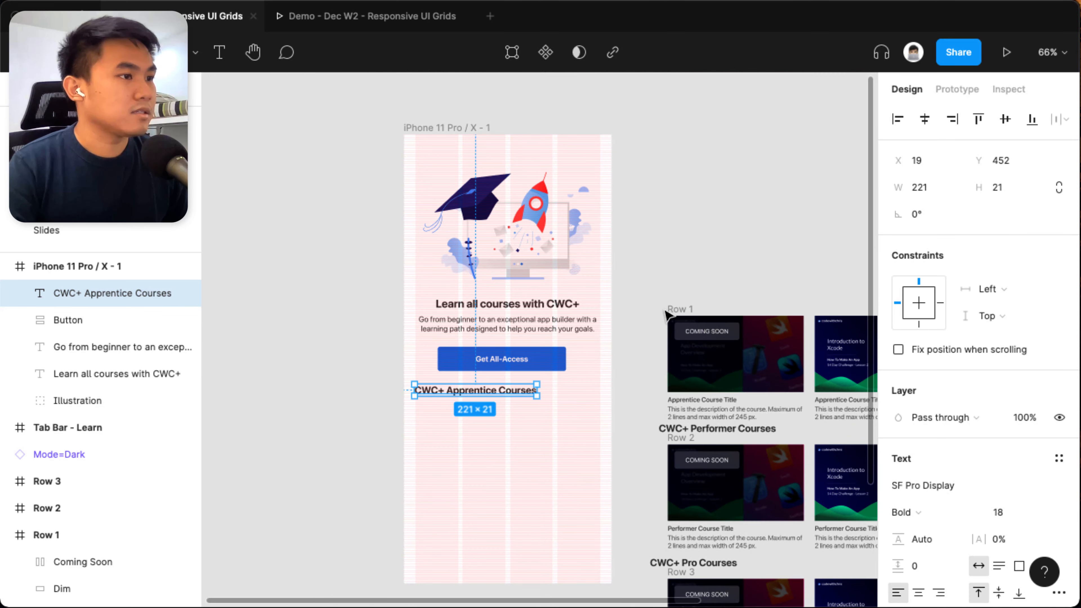
left_click(673, 292)
left_click_drag(671, 280, 420, 400)
Set the vertical spacing between the CWC+ Apprentice Courses heading and Row 1 to 8, after trying 16.
left_click(423, 391, "shift")
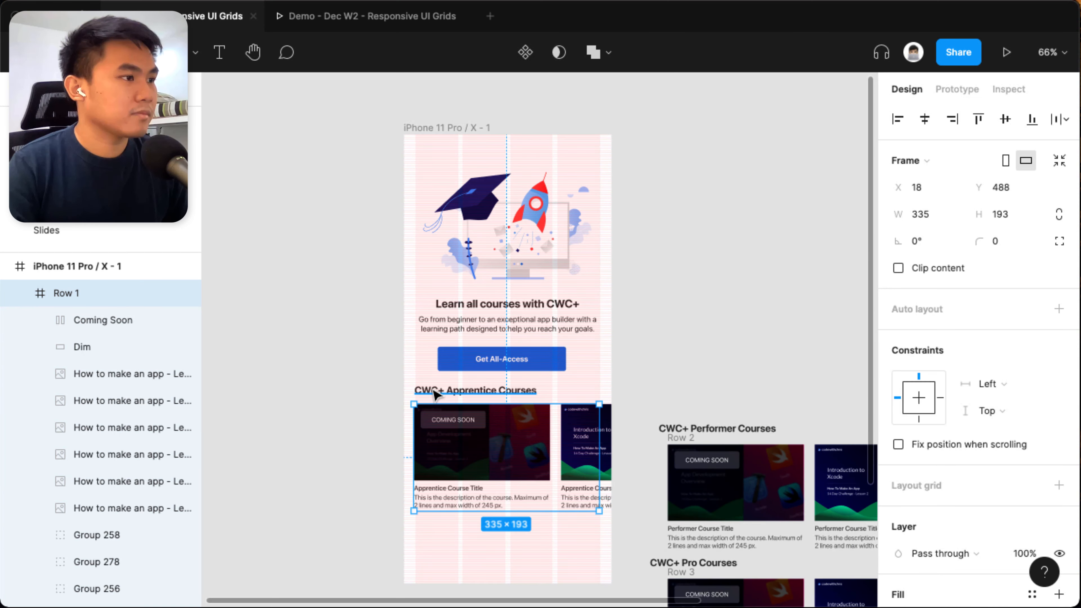
left_click(943, 279)
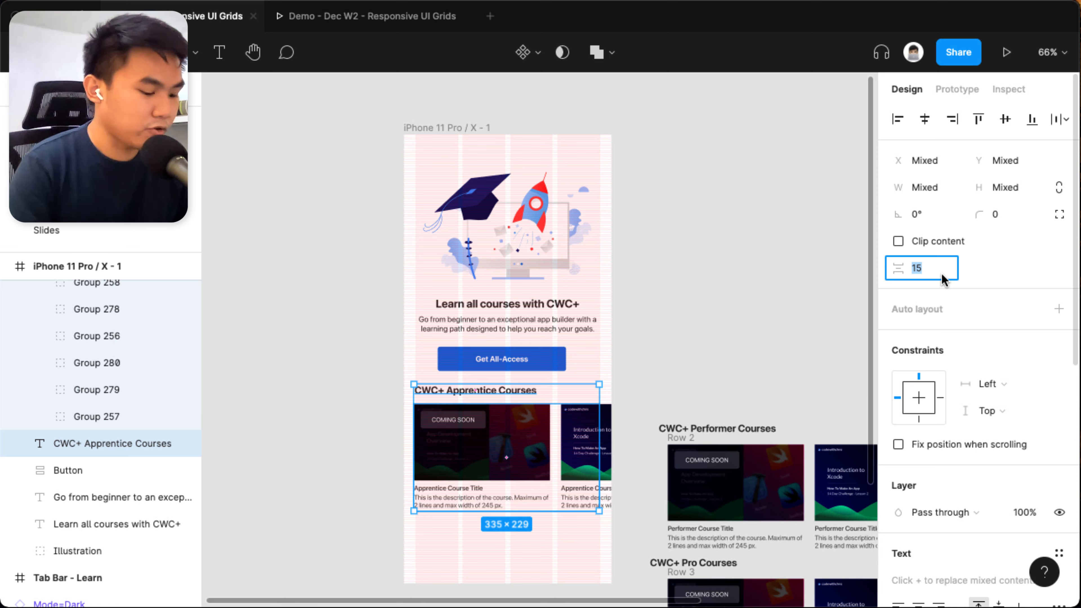
type("246")
key("Return")
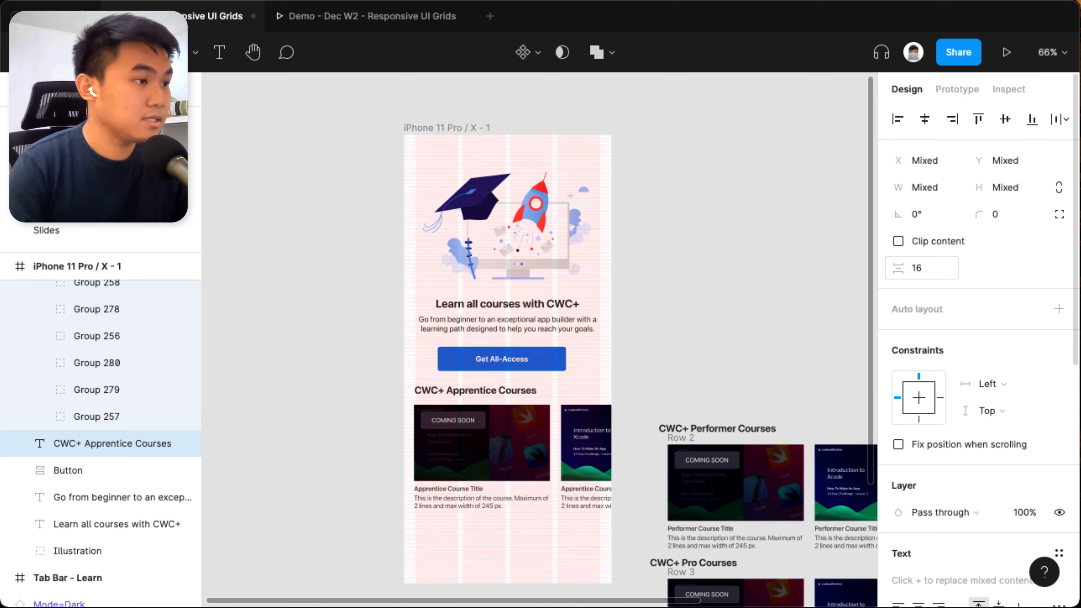
type("8")
key("Return")
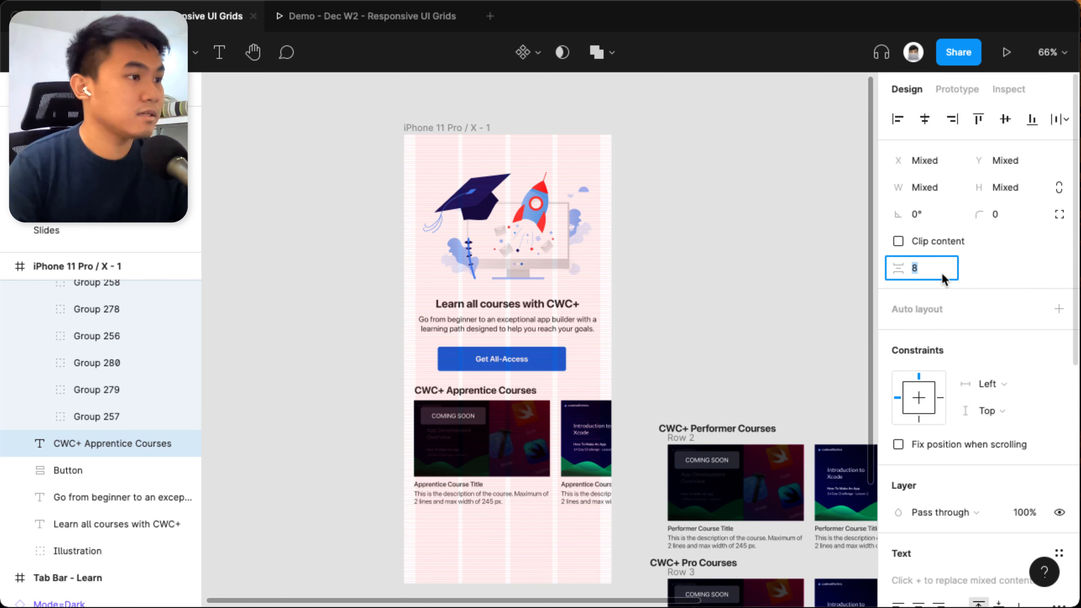
left_click(788, 311)
Increase the vertical spacing between the Get All-Access button and the CWC+ Apprentice Courses heading.
scroll(772, 309, "left", 2)
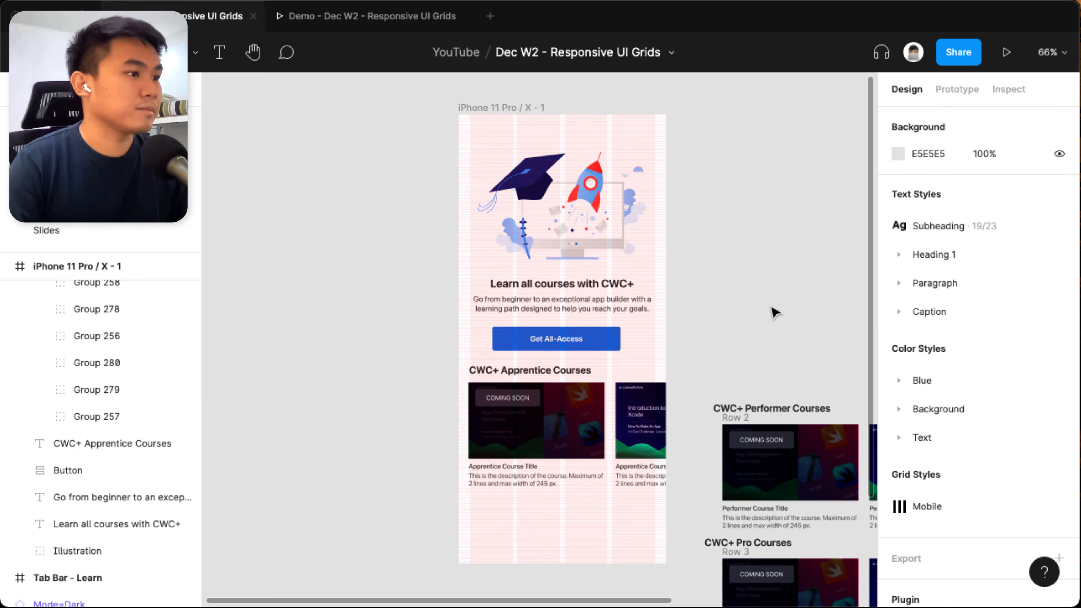
left_click(532, 374)
scroll(466, 418, "up", 5)
left_click(423, 442)
left_click(553, 341)
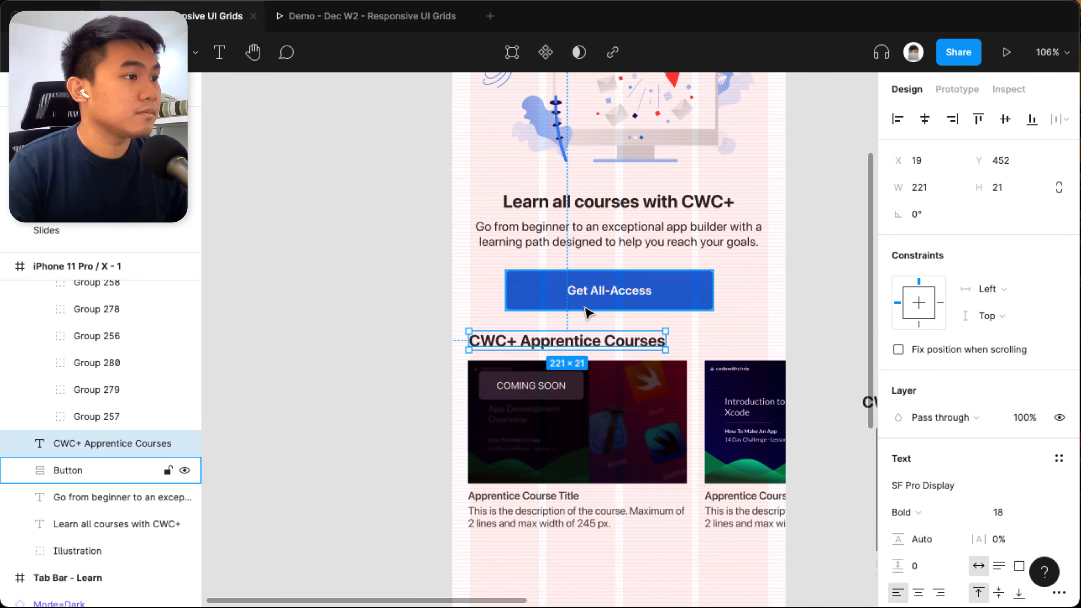
left_click(586, 305, "shift")
left_click(421, 359)
left_click(541, 342)
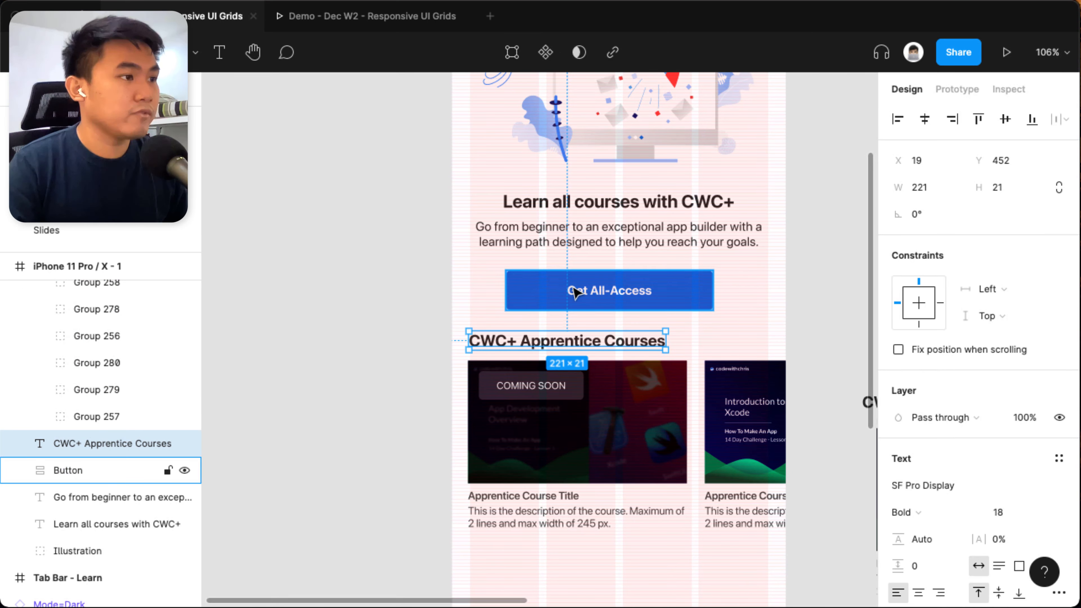
left_click(575, 291, "shift")
left_click(941, 275)
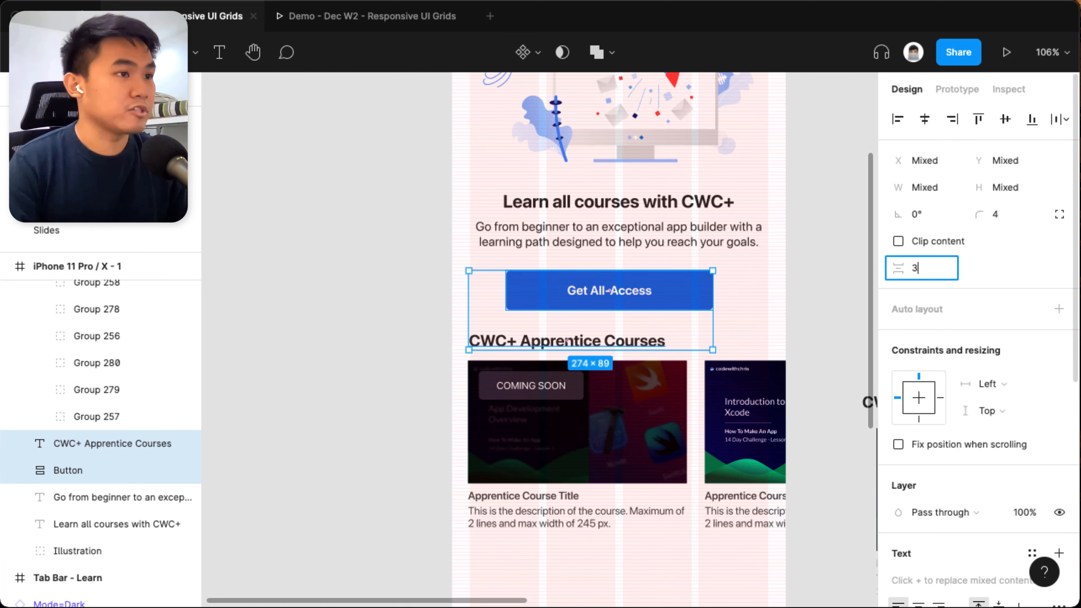
key("Return")
left_click(571, 469)
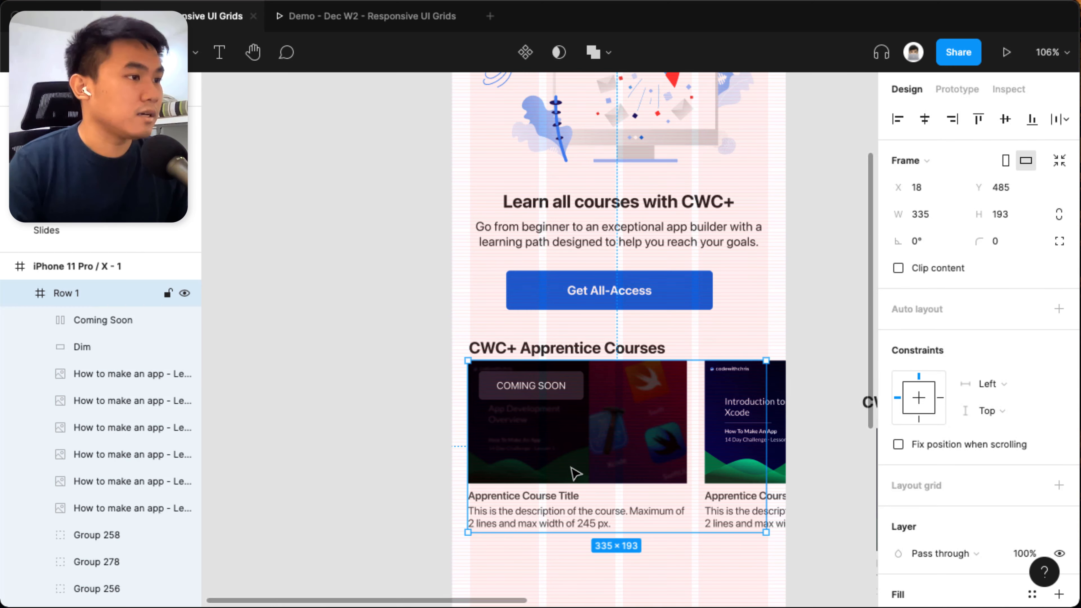
Set the vertical spacing between the CWC+ Apprentice Courses heading and Row 1 to 12.
left_click(589, 352, "shift")
left_click(931, 270)
type("12")
key("Return")
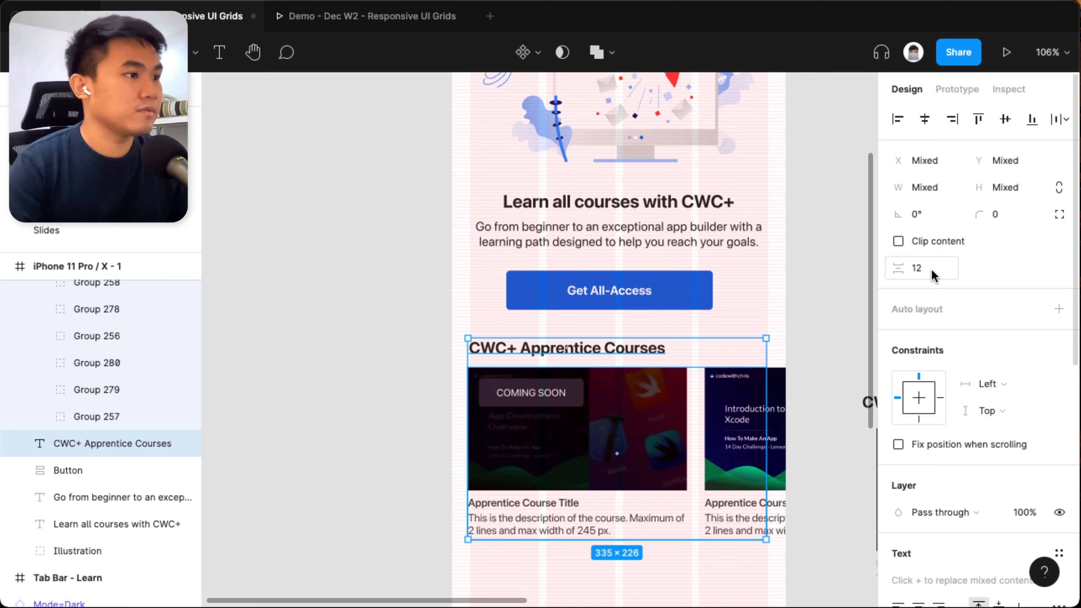
Move Row 1 onto the left grid margin and the nearest grid row, at X 20 and Y 492.
left_click(744, 308)
scroll(744, 309, "down", 5)
scroll(651, 378, "up", 10)
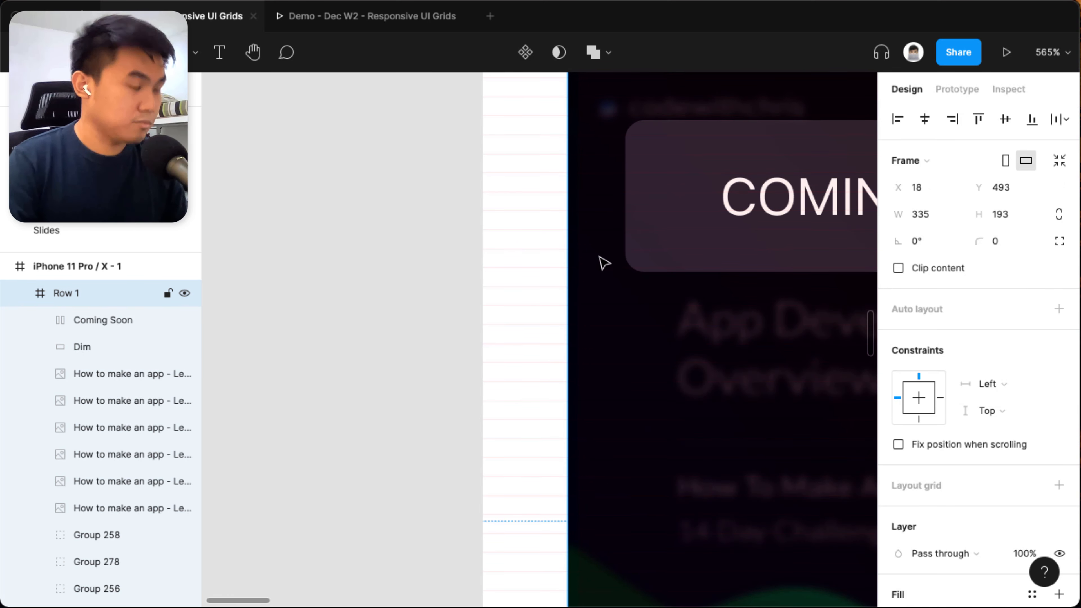
scroll(606, 282, "down", 6)
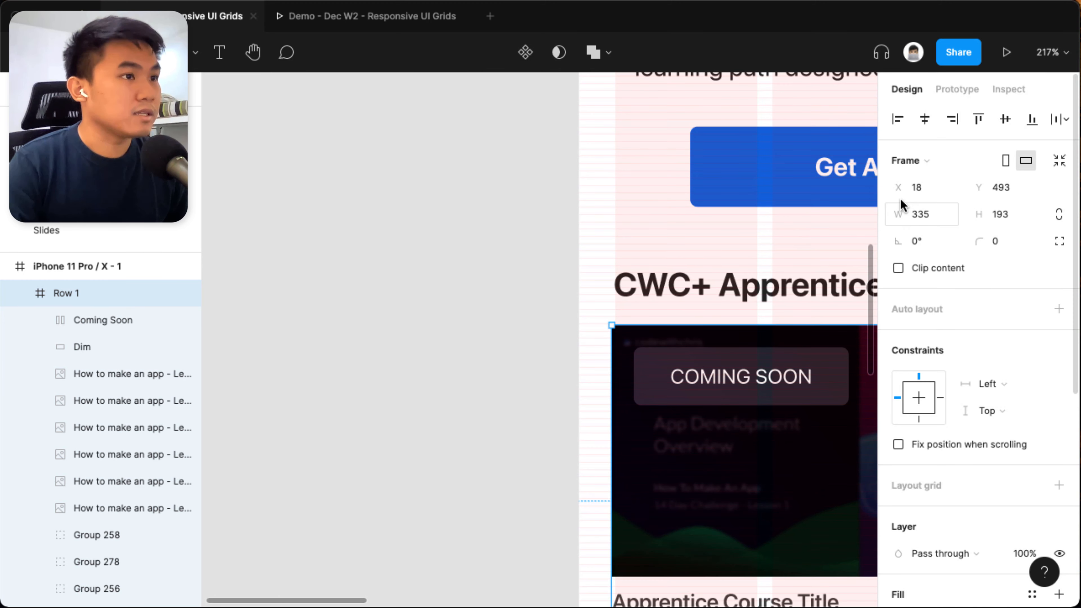
left_click_drag(628, 431, 639, 450)
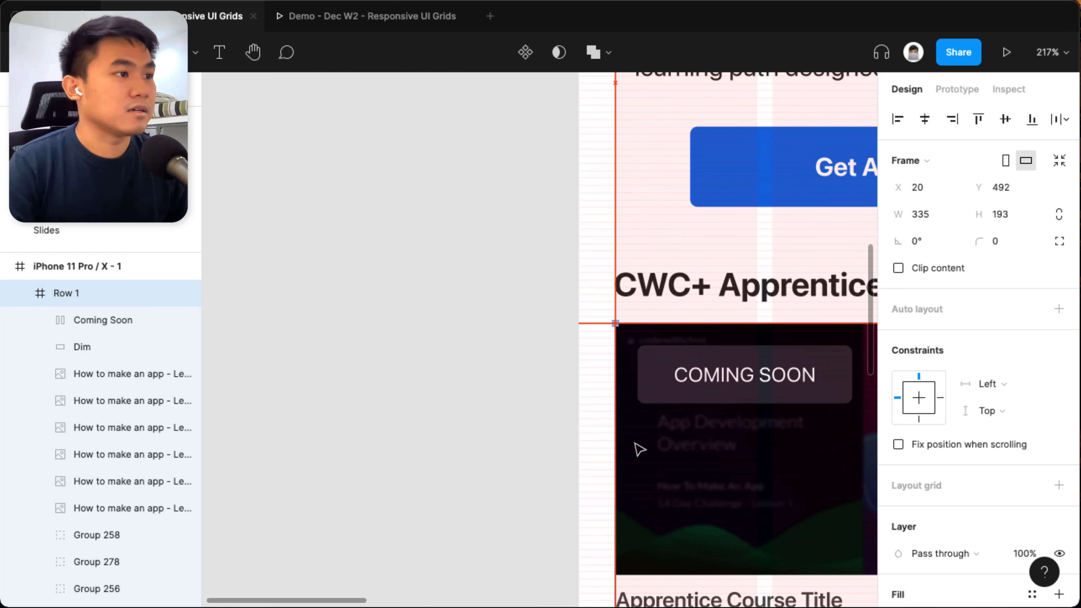
scroll(533, 230, "up", 5)
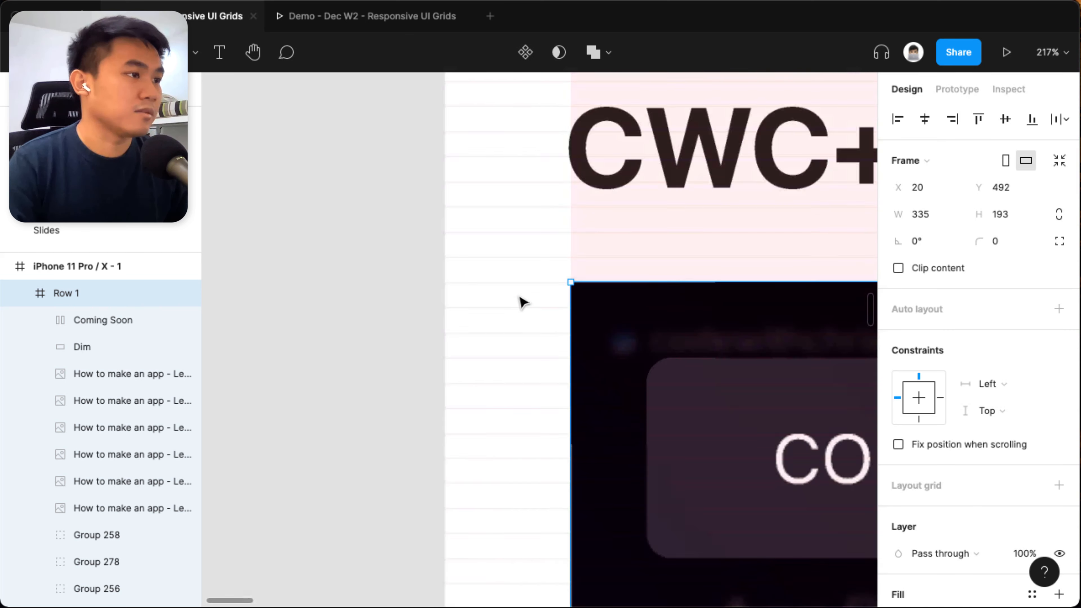
scroll(646, 340, "down", 5)
Restore the vertical spacing of 12 between the CWC+ Apprentice Courses heading and the repositioned Row 1.
left_click(683, 294, "shift")
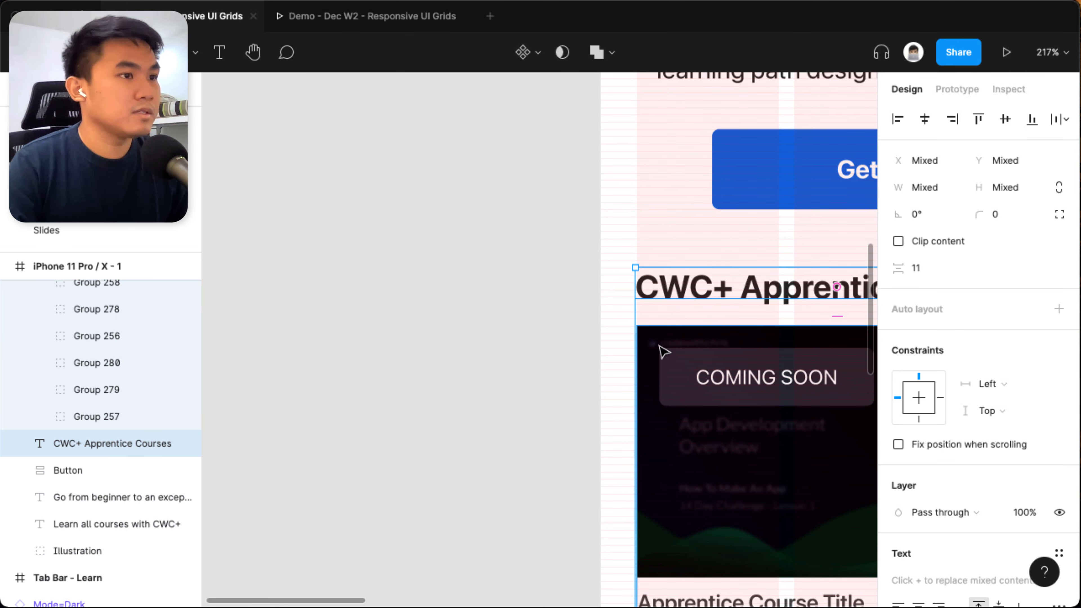
scroll(653, 342, "right", 2)
left_click(939, 268)
type("12")
key("Return")
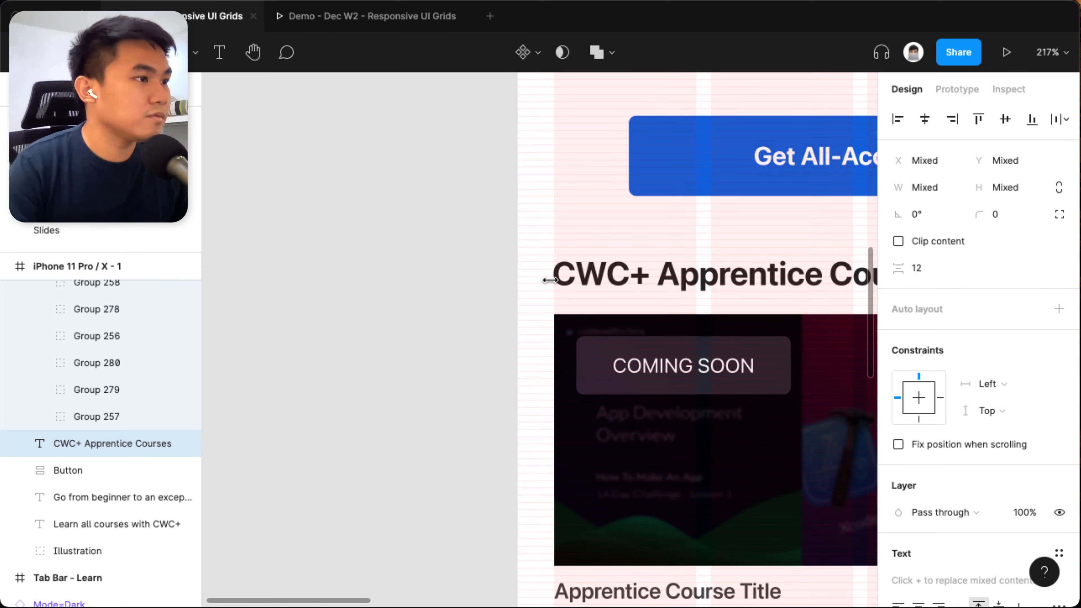
Examine how the CWC+ Apprentice Courses heading and Row 1's corner line up with the left grid margin and grid rows.
scroll(514, 296, "up", 6)
left_click(759, 349)
left_click(792, 202)
left_click_drag(754, 204, 433, 265)
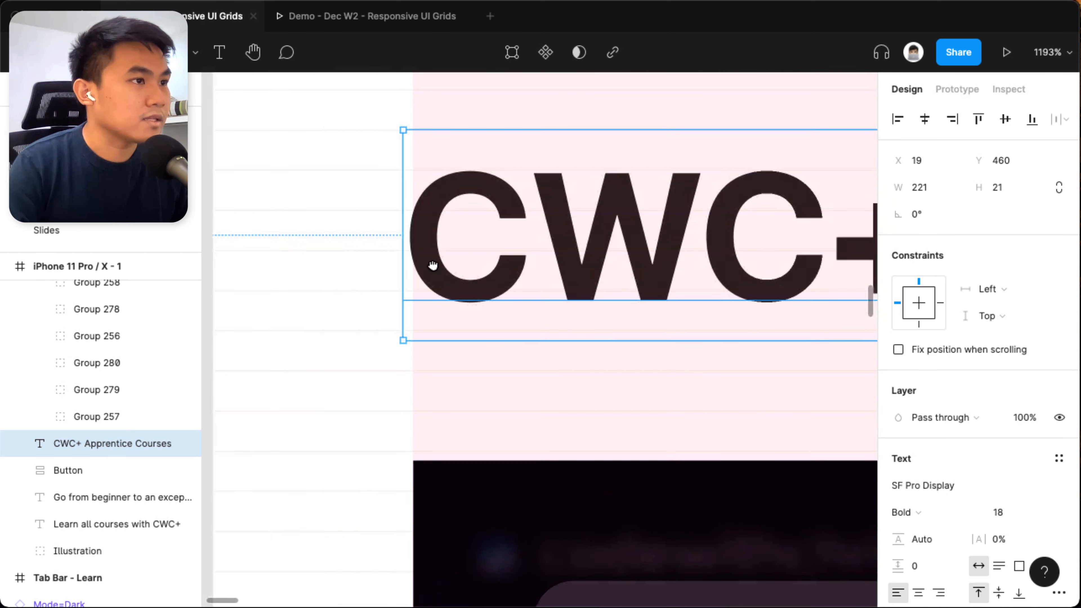
scroll(432, 266, "down", 5)
scroll(487, 265, "up", 1)
left_click(512, 438)
scroll(434, 370, "up", 8)
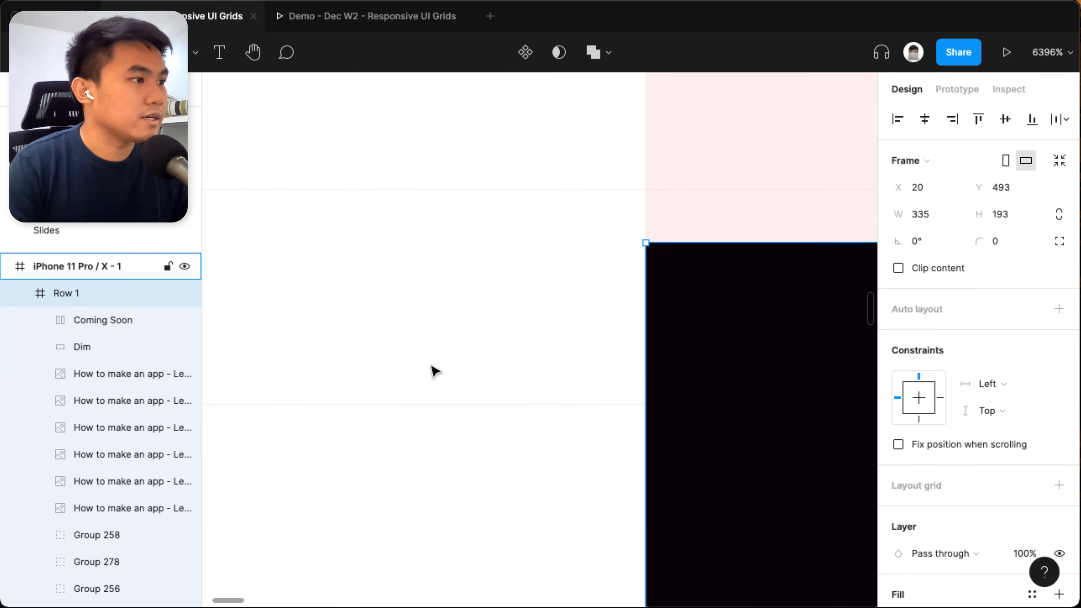
Try reducing the CWC+ Apprentice Courses heading's text box height to 20.
left_click(652, 197)
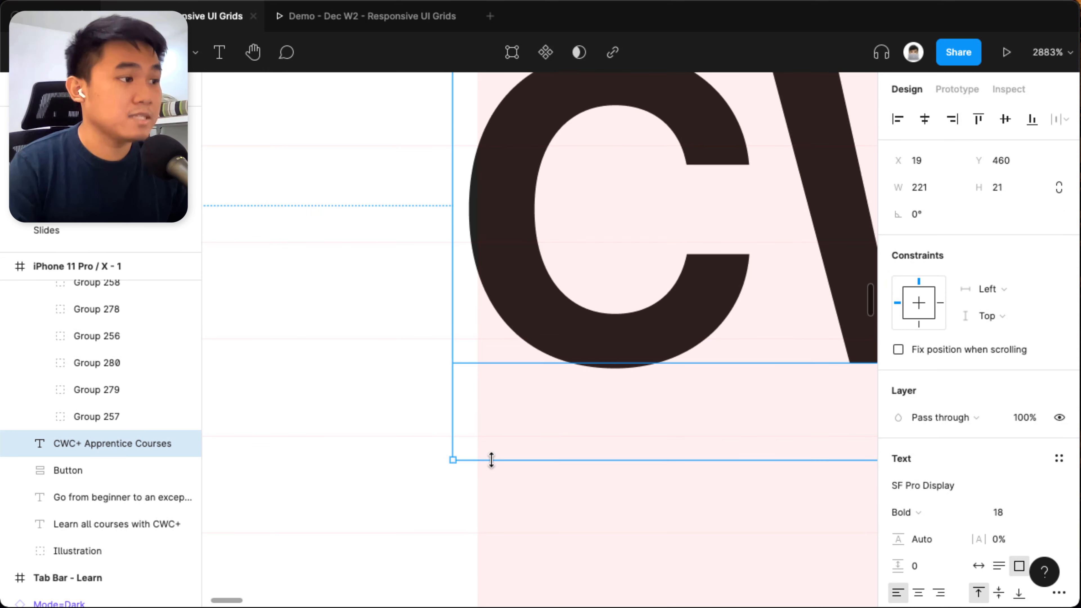
scroll(497, 451, "down", 3)
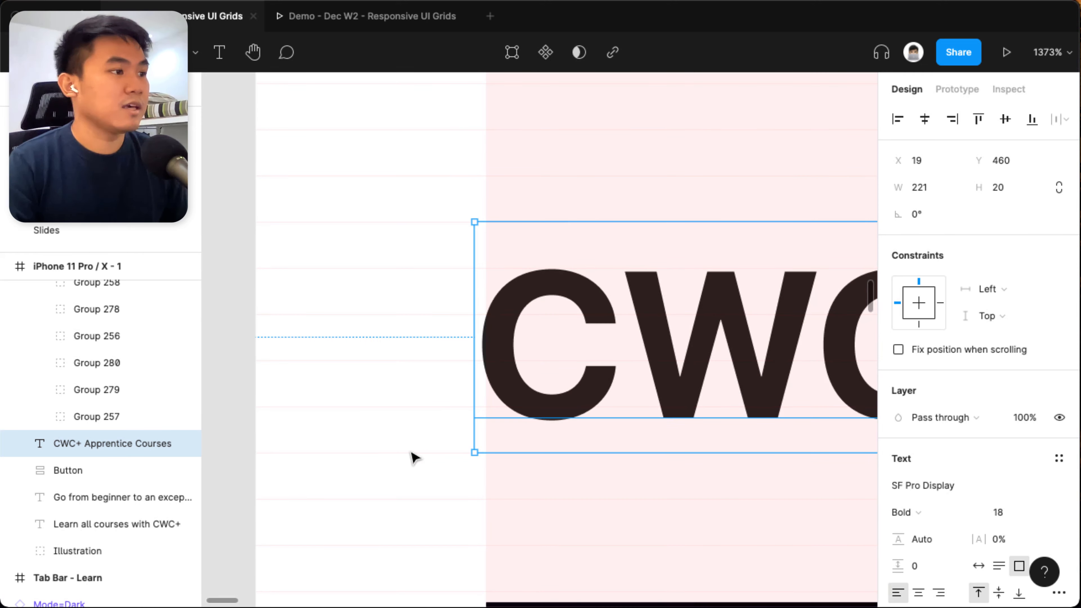
left_click(376, 443)
left_click_drag(374, 438, 508, 470)
scroll(507, 469, "down", 3)
scroll(507, 451, "down", 2)
scroll(507, 414, "up", 3)
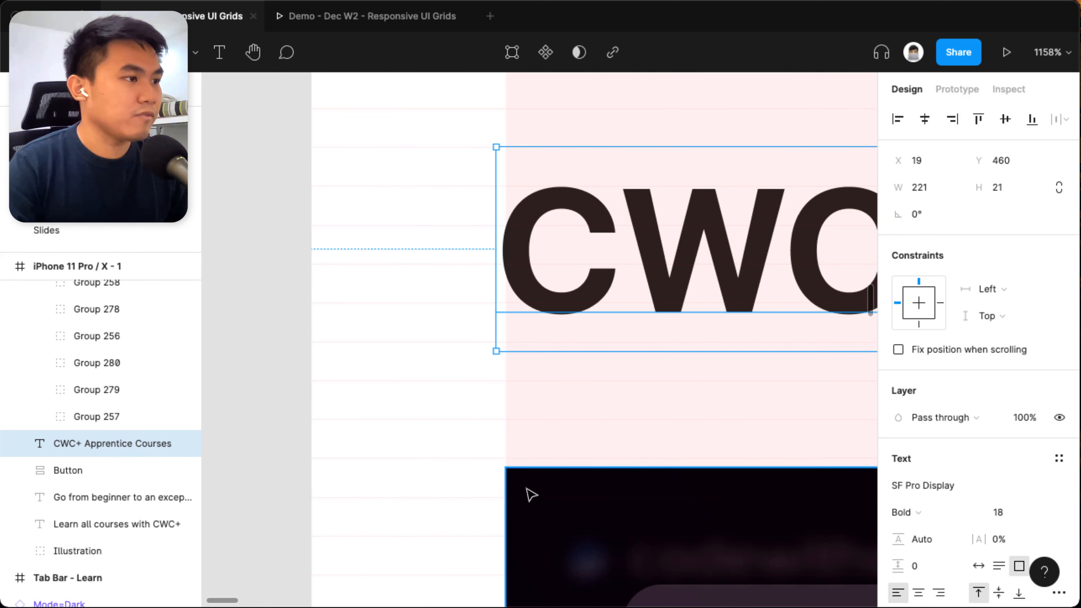
Check the vertical spacing between the CWC+ Apprentice Courses heading and Row 1 against the grid rows.
left_click(528, 491)
left_click(547, 300, "shift")
left_click(926, 269)
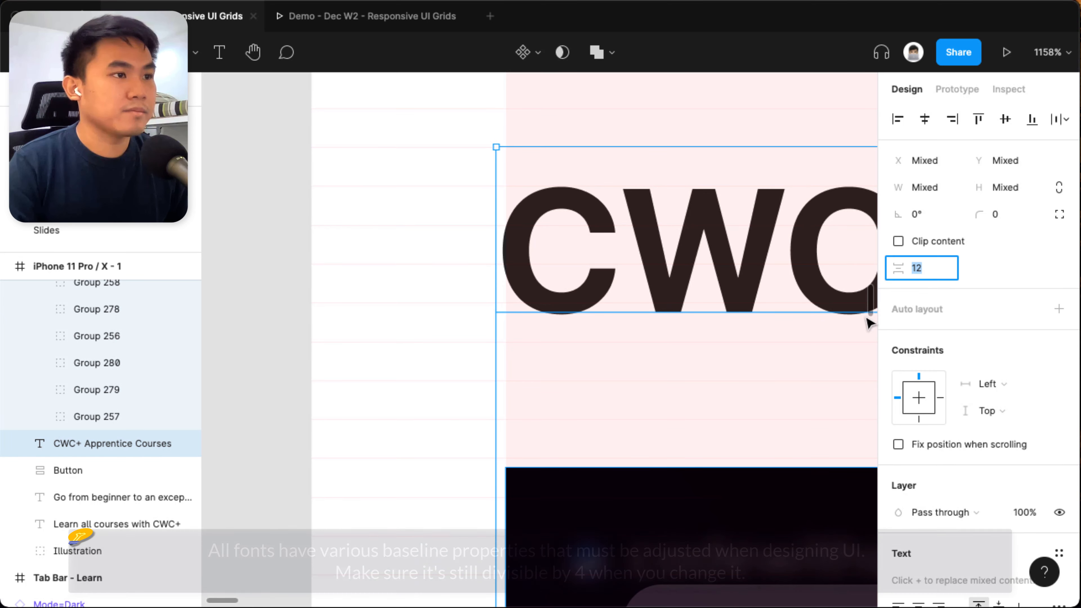
left_click(547, 306)
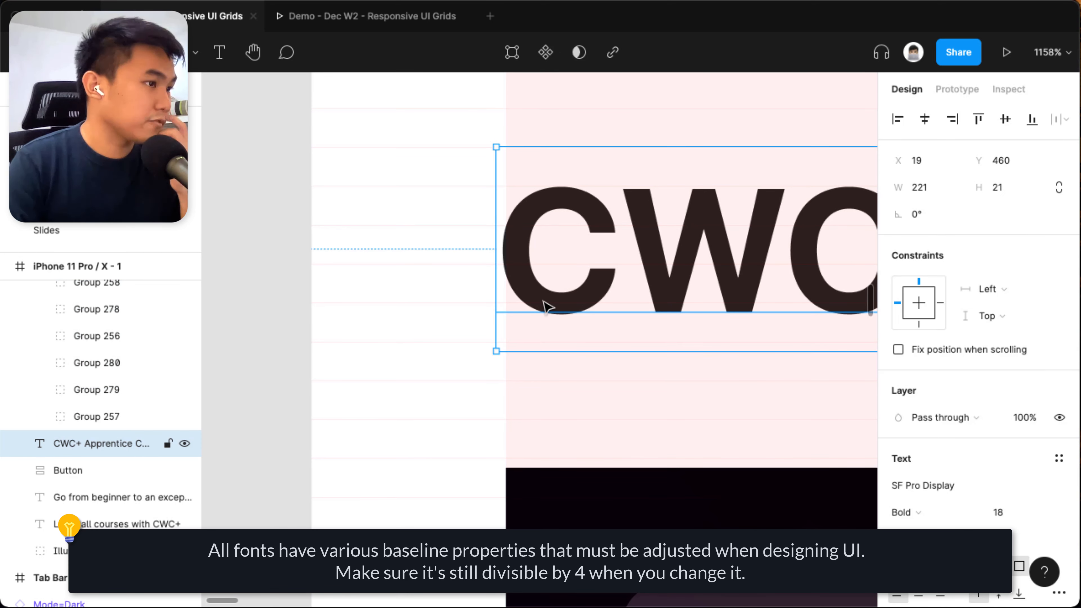
left_click(546, 505)
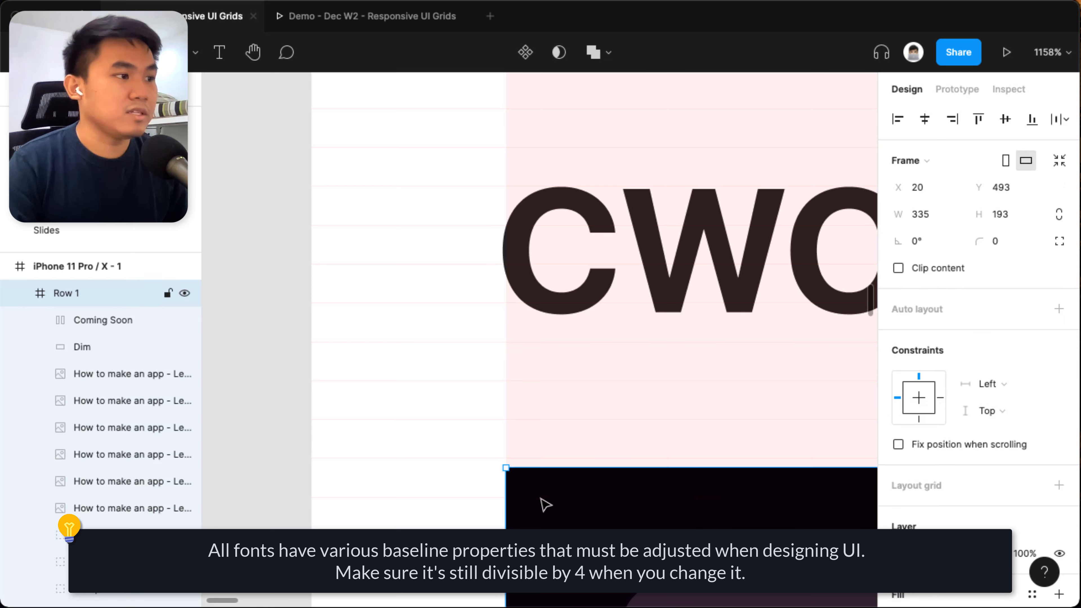
left_click(572, 298, "shift")
left_click(435, 477)
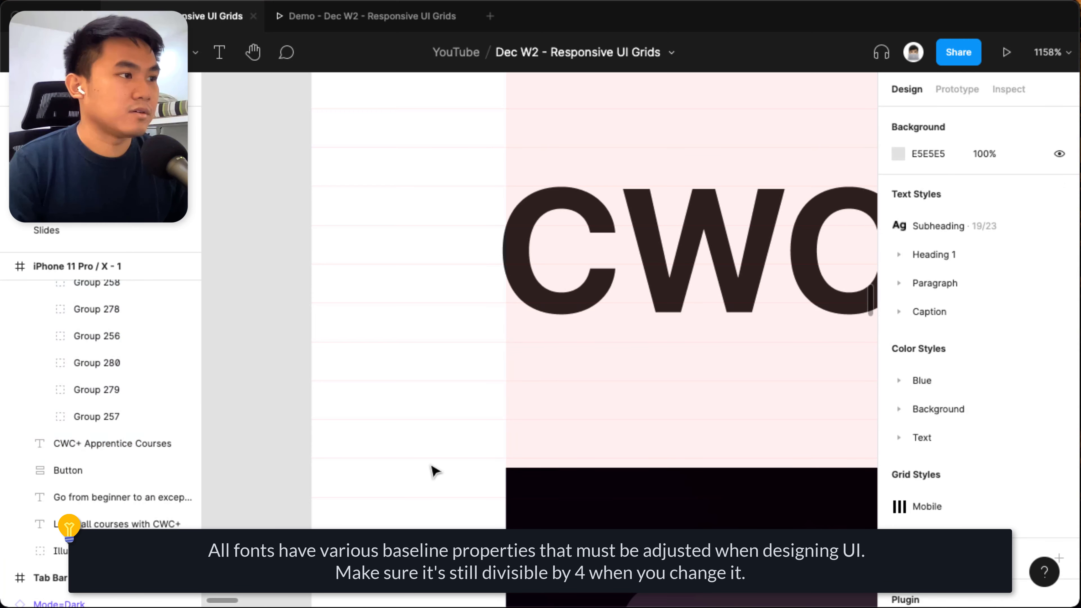
left_click(554, 302)
left_click(538, 486, "shift")
left_click(403, 437)
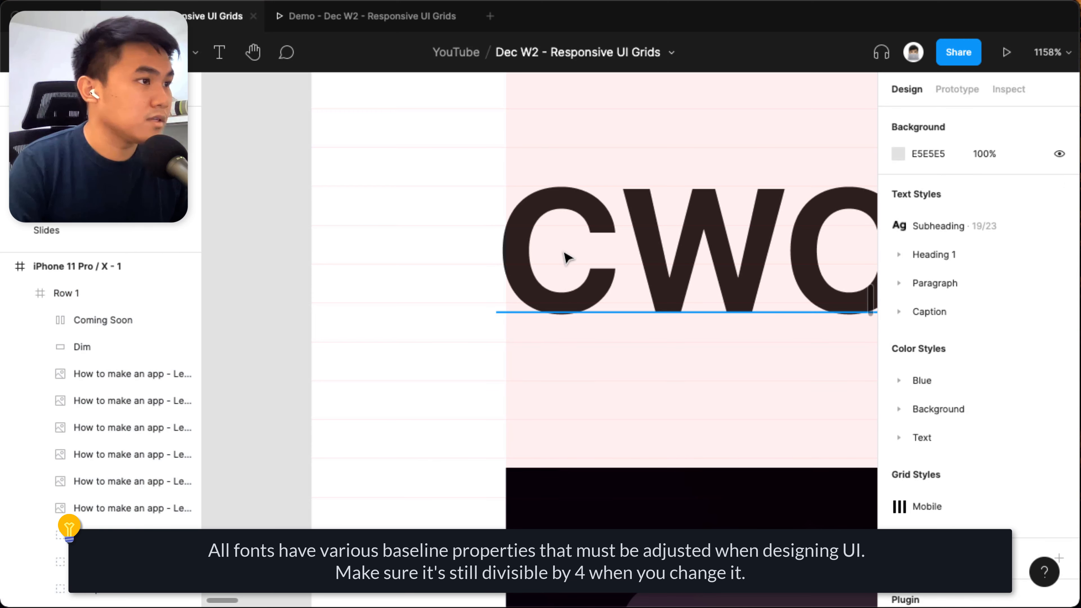
Move the CWC+ Apprentice Courses heading to X 20 on the left grid margin and nudge Row 1 up to Y 492.
left_click(562, 254)
left_click_drag(515, 262, 532, 263)
left_click(507, 372)
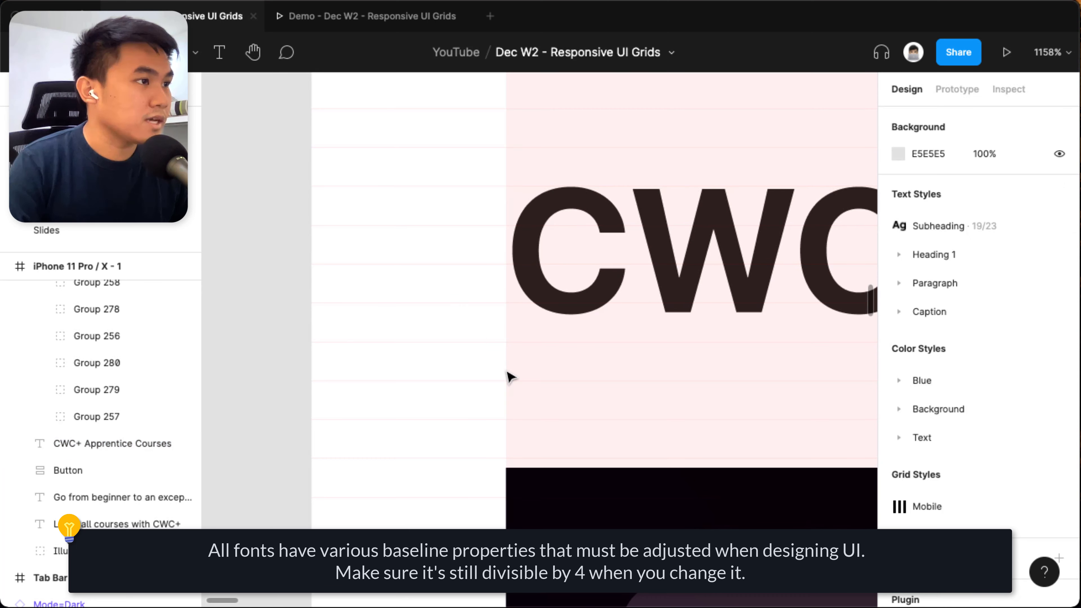
left_click(543, 472)
left_click_drag(534, 429, 558, 350)
left_click_drag(558, 435, 561, 425)
Reduce the CWC+ Apprentice Courses heading's text box height to 20 and check its spacing to Row 1.
left_click(608, 224)
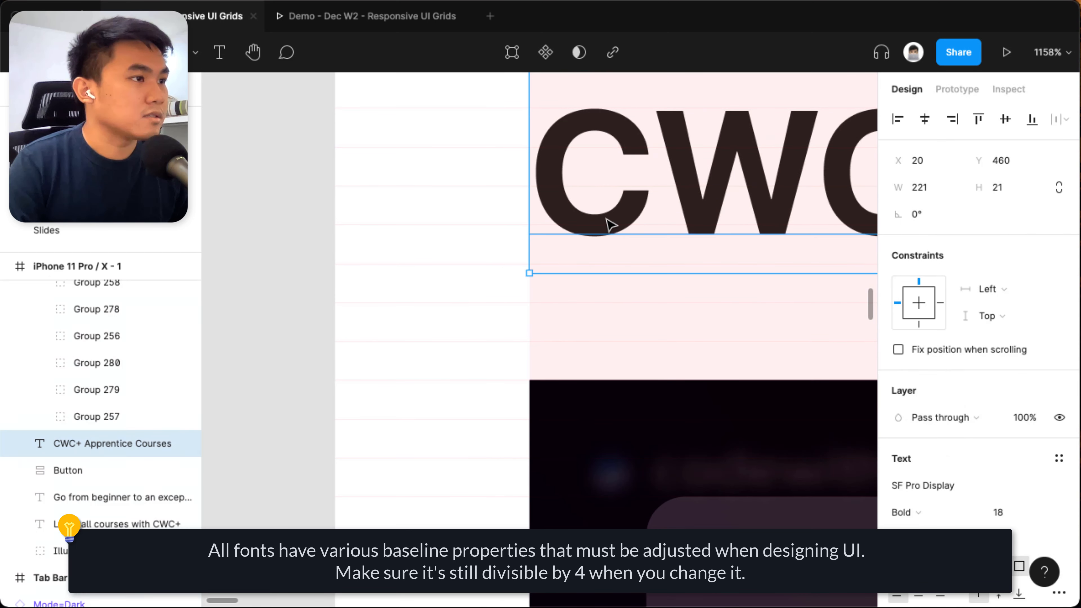
mouse_move(592, 273)
left_mouse_down()
mouse_move(592, 264)
mouse_move(584, 283)
mouse_move(583, 267)
left_mouse_up()
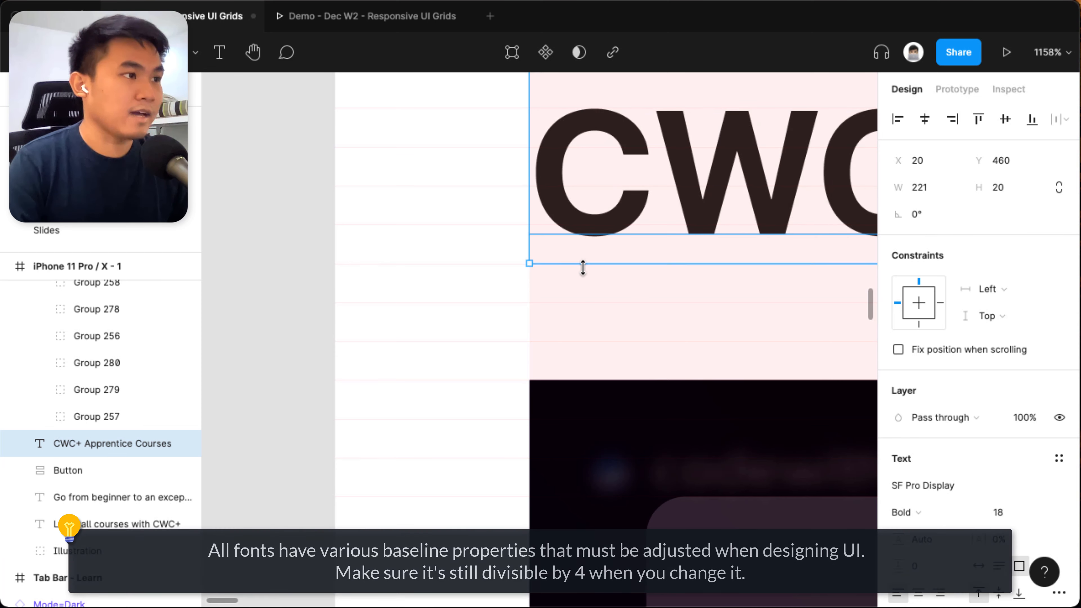
scroll(583, 267, "down", 5, "ctrl")
scroll(588, 260, "down", 1, "ctrl")
left_click(681, 362, "shift")
left_click_drag(688, 234, 568, 242)
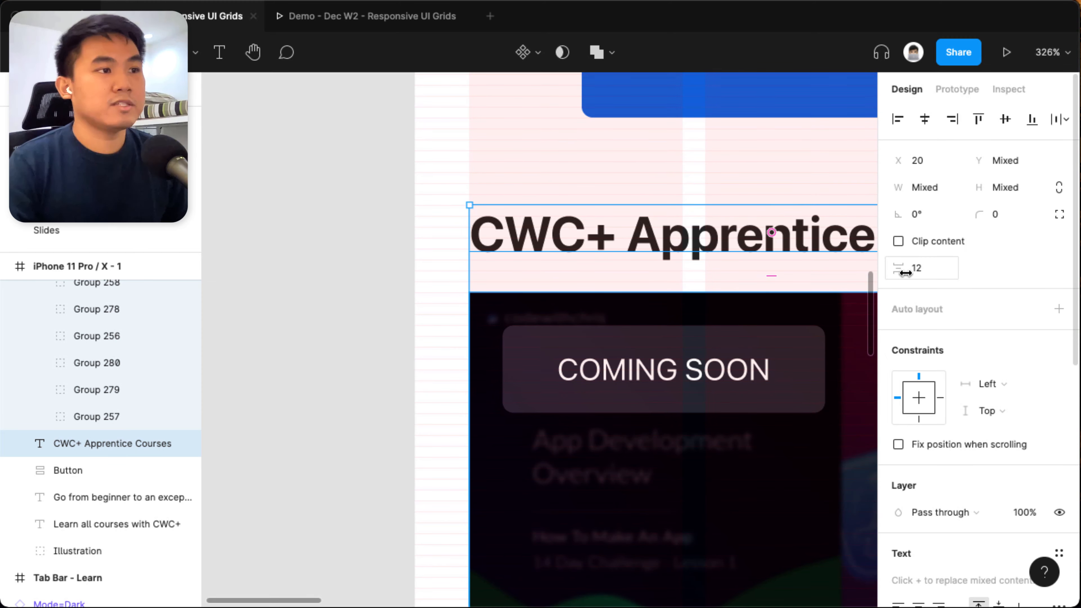
Turn off content clipping on the iPhone 11 Pro / X frame.
left_click(532, 326)
scroll(490, 331, "down", 10)
left_click(558, 432)
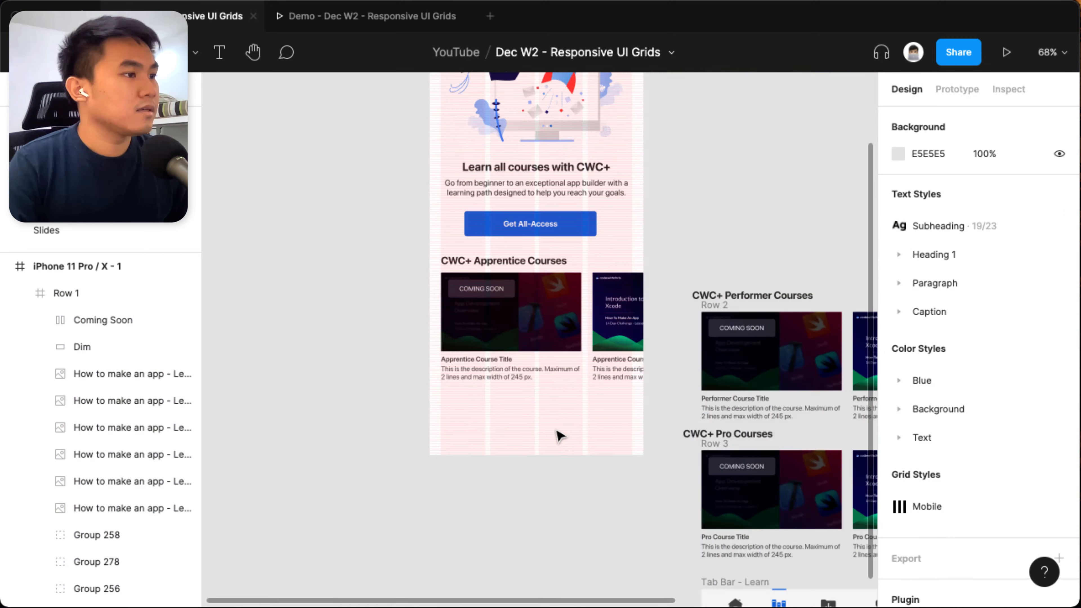
scroll(548, 328, "up", 8)
left_click(547, 328)
scroll(545, 341, "down", 6)
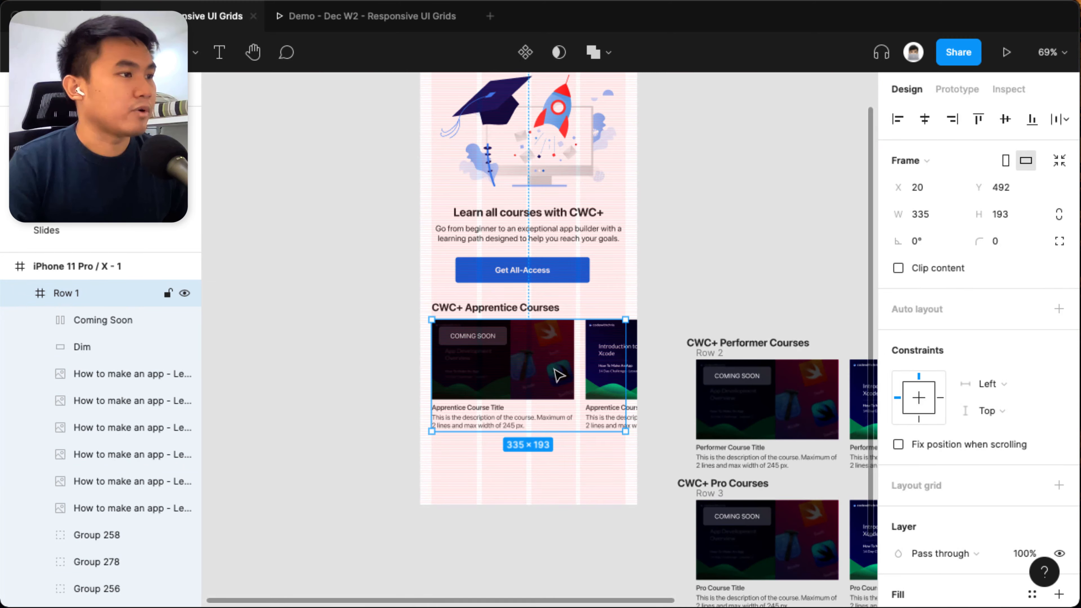
left_click(78, 266)
left_click(898, 268)
scroll(612, 405, "down", 2)
scroll(606, 410, "down", 5)
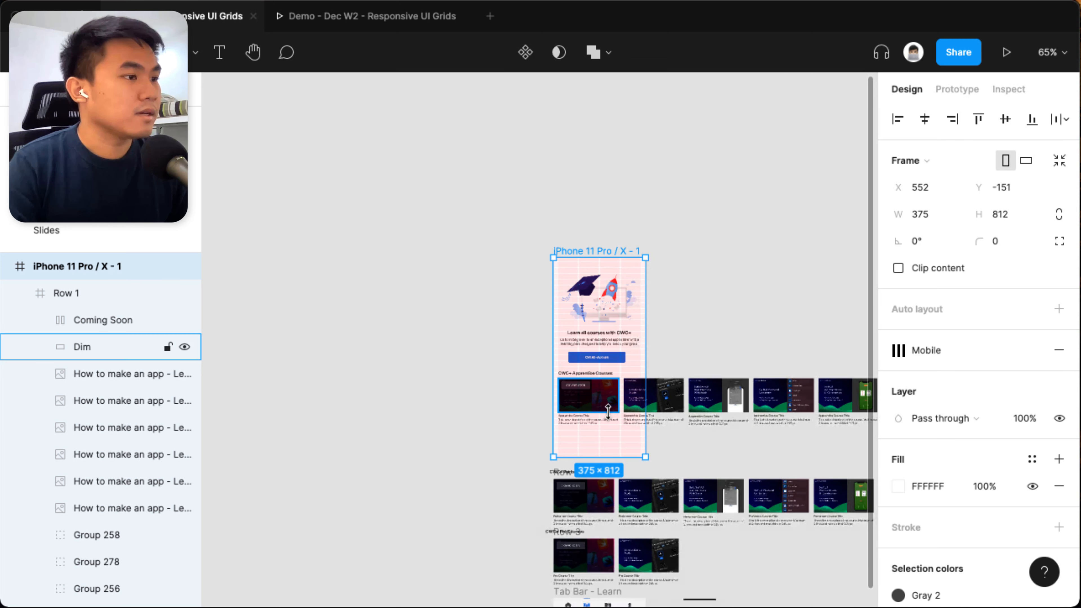
Move the Performer and Pro course rows, their headings, the tab bar and the home indicator together above and beside the iPhone frame.
scroll(515, 473, "down", 6)
scroll(516, 480, "up", 3)
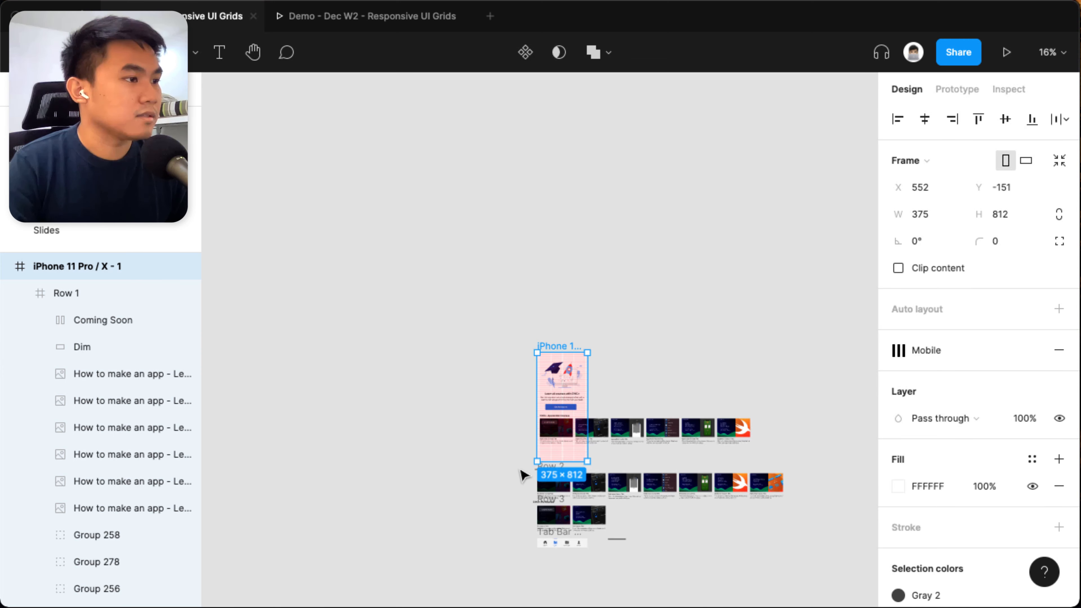
left_click_drag(519, 481, 717, 544)
left_click_drag(558, 513, 667, 293)
scroll(586, 370, "up", 5)
scroll(661, 420, "down", 2)
left_click_drag(661, 420, 594, 343)
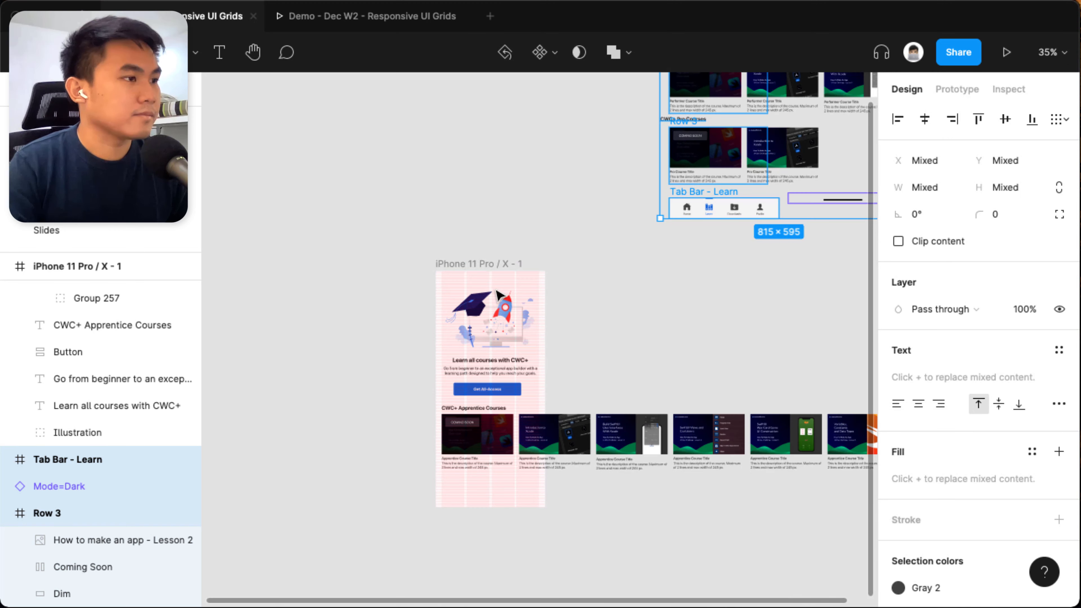
Lengthen the iPhone 11 Pro / X frame downward to make room for more course rows.
left_click(502, 264)
mouse_move(507, 501)
left_mouse_down()
mouse_move(496, 558)
mouse_move(501, 516)
left_mouse_up()
key("super+z")
left_click(518, 343)
left_click(478, 264)
left_click_drag(596, 477, 611, 343)
left_click_drag(527, 374, 536, 533)
Move the CWC+ Performer and CWC+ Pro Courses sections into the iPhone frame below the Apprentice row, with the tab bar at the frame's bottom.
left_click(603, 357)
left_click_drag(602, 356, 589, 577)
left_click_drag(562, 258, 560, 317)
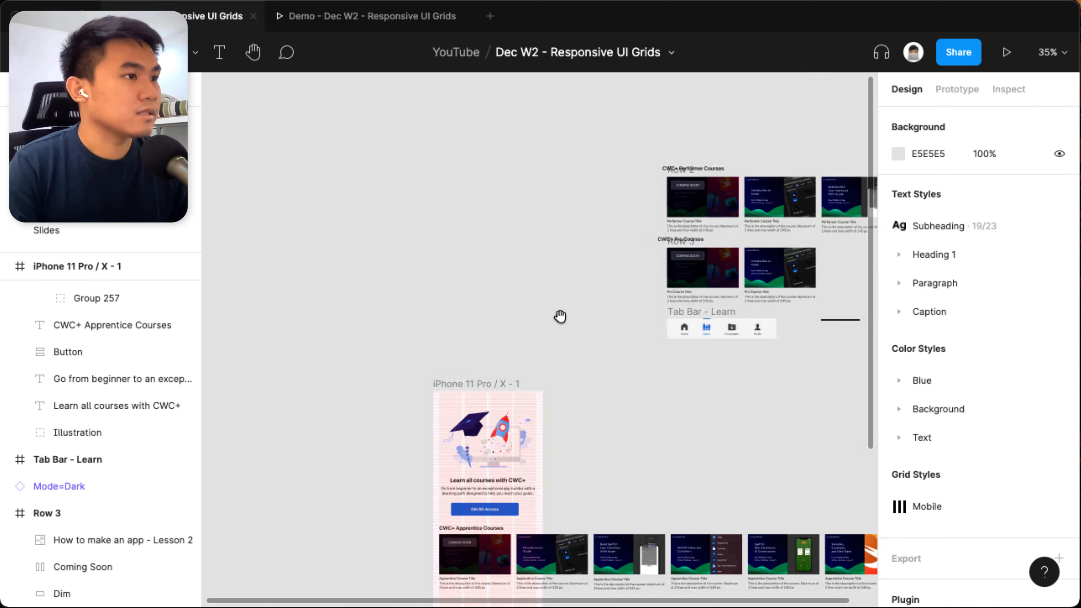
left_click_drag(720, 172, 520, 462)
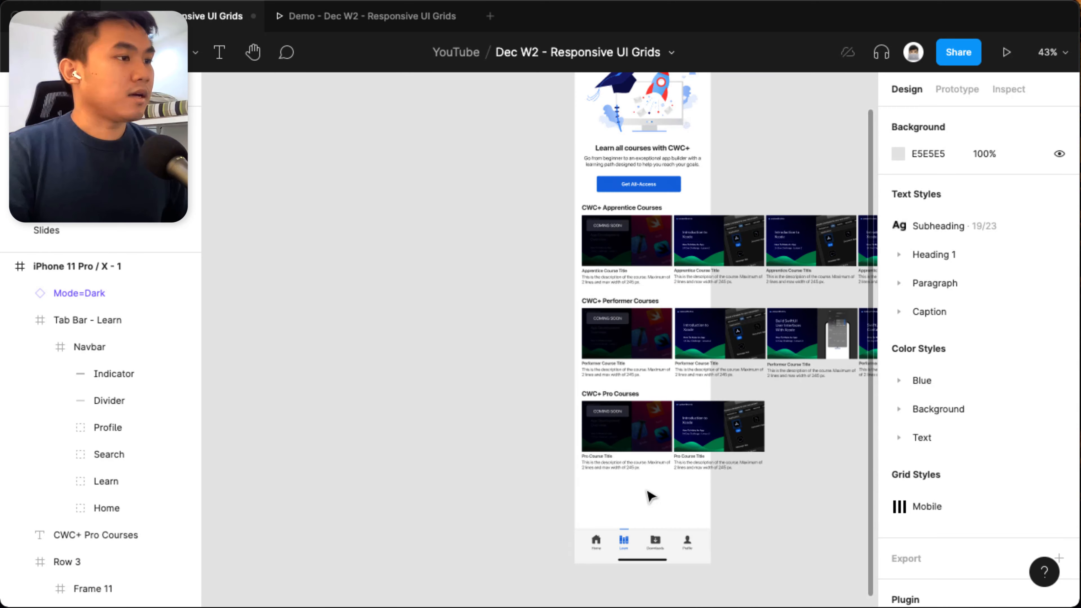
Shorten the iPhone frame from its bottom edge to a height of about 1339.
scroll(620, 292, "up", 5)
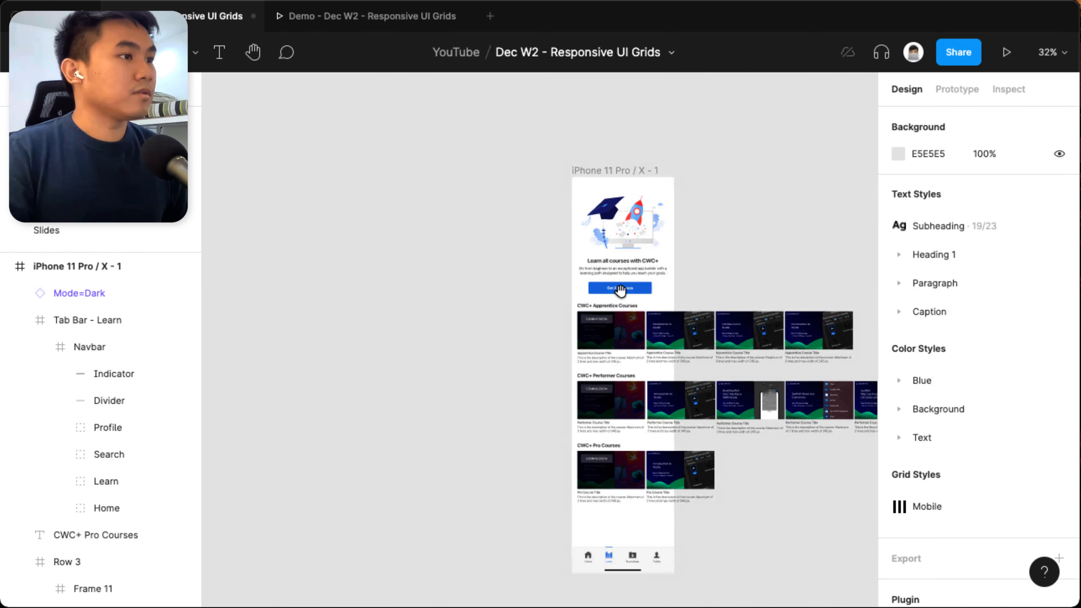
left_click(621, 176)
left_click(622, 176)
scroll(634, 468, "up", 5)
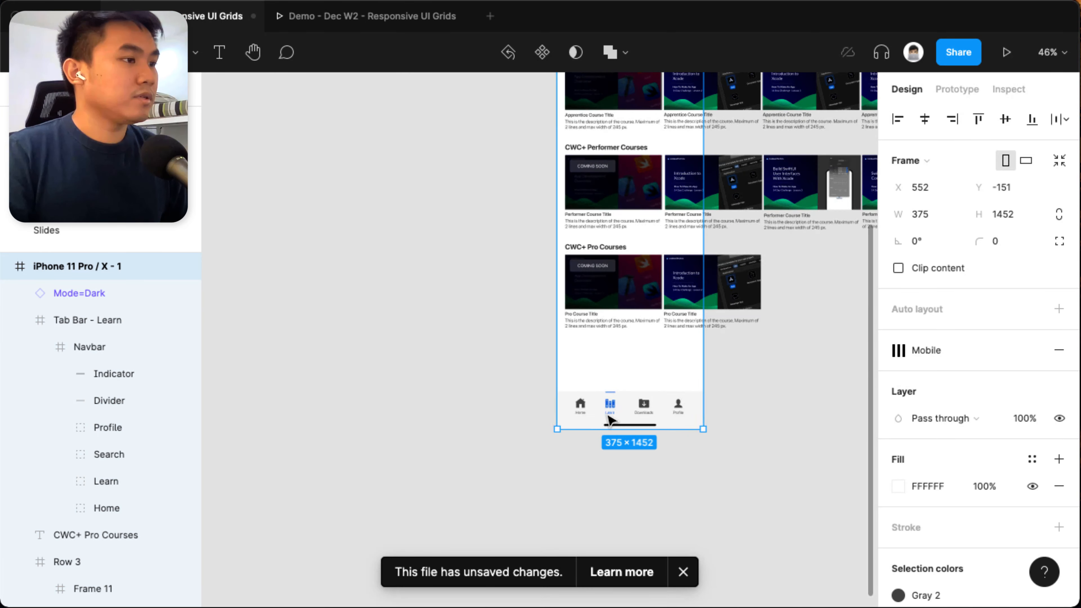
left_click(683, 572)
left_click_drag(591, 444, 593, 360)
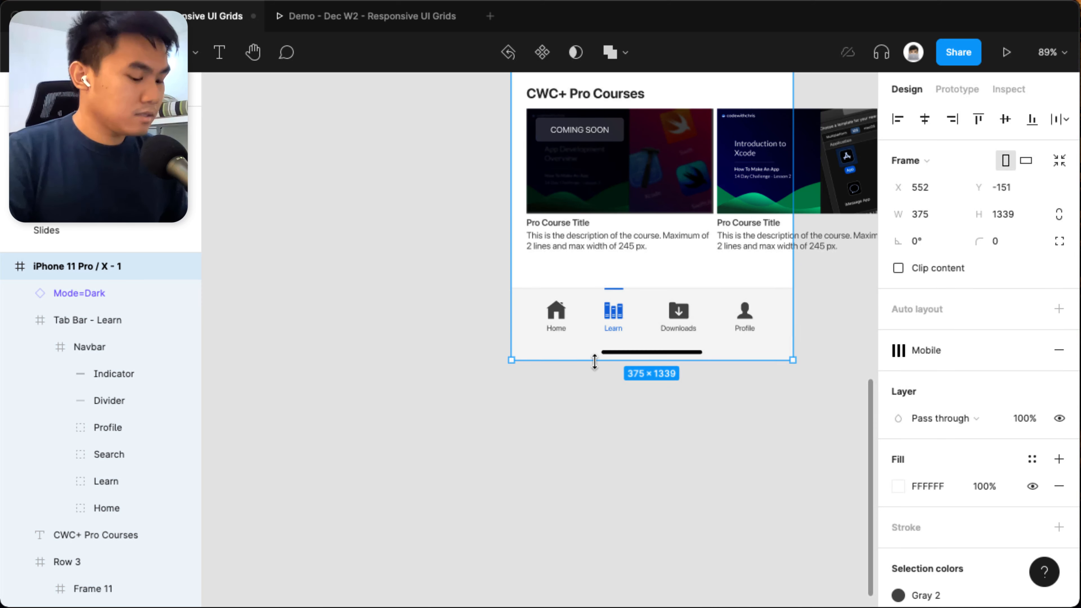
Show the layout grids and draw a rectangle about 39 × 28 between the Pro course description and the tab bar.
key("ctrl+g")
scroll(585, 317, "up", 5)
key("r")
left_click_drag(522, 243, 576, 281)
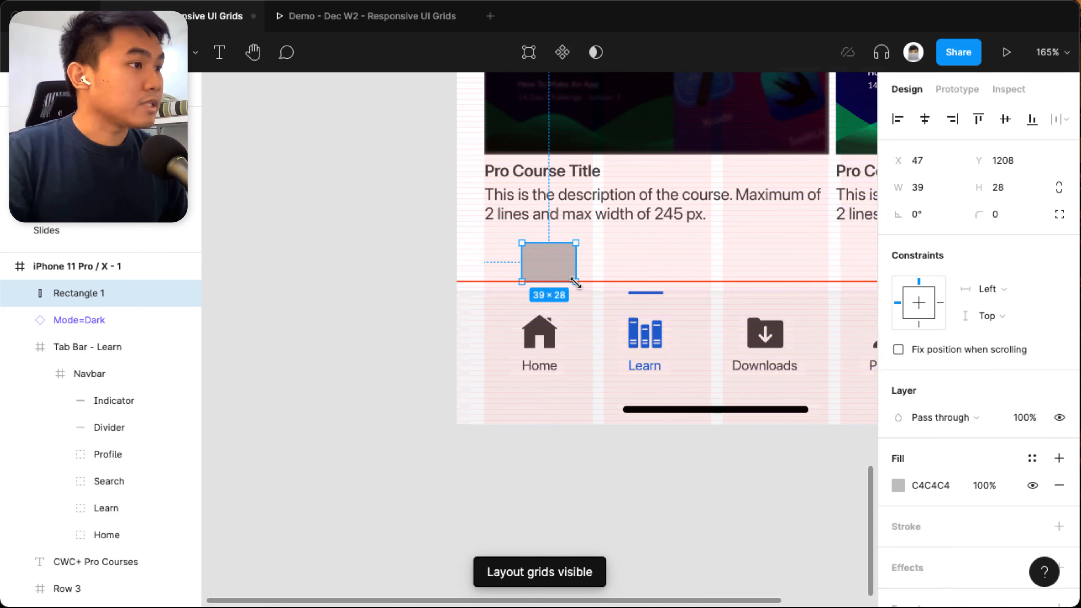
Set the rectangle's width to 80, after trying 64.
left_click(942, 187)
type("64")
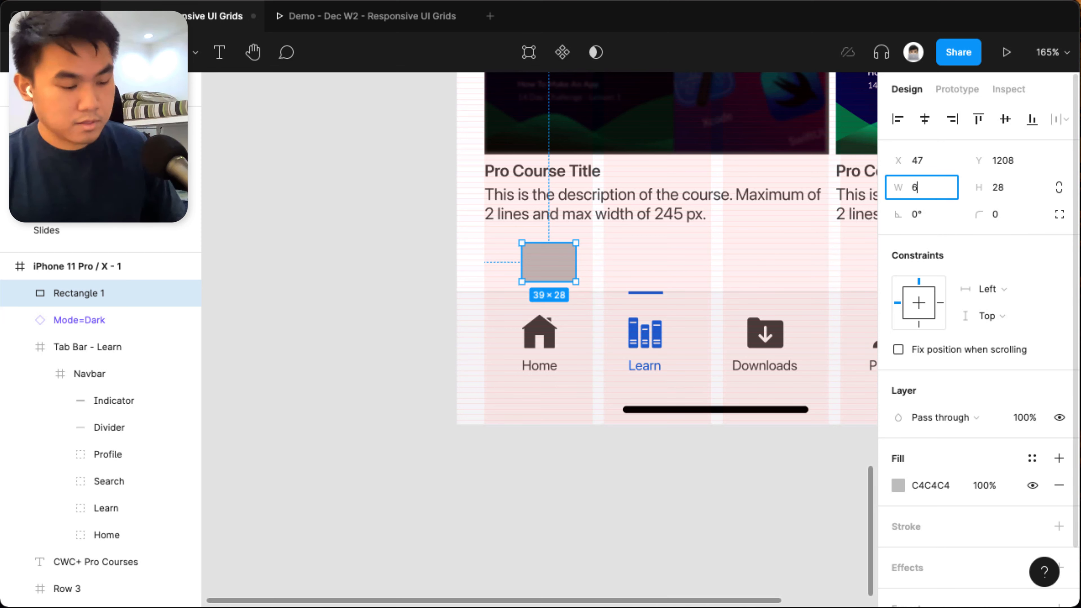
key("Return")
left_click(919, 190)
type("80")
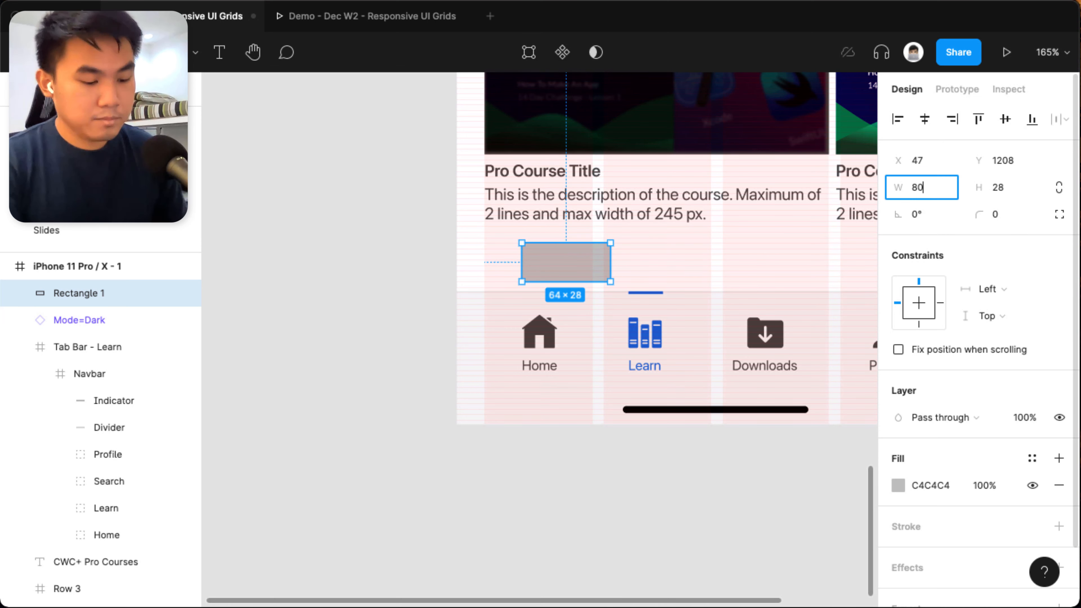
key("Return")
Set the rectangle's height to 64 and place it at the left grid margin directly below the Pro course description.
left_click(357, 295)
left_click_drag(554, 271, 514, 247)
left_click(998, 187)
type("64")
key("Return")
scroll(486, 225, "up", 10)
left_click_drag(578, 275, 576, 262)
Lengthen the iPhone frame slightly from its bottom edge to make room for the rectangle above the tab bar.
scroll(577, 262, "down", 5)
scroll(578, 269, "down", 10)
scroll(561, 479, "up", 5)
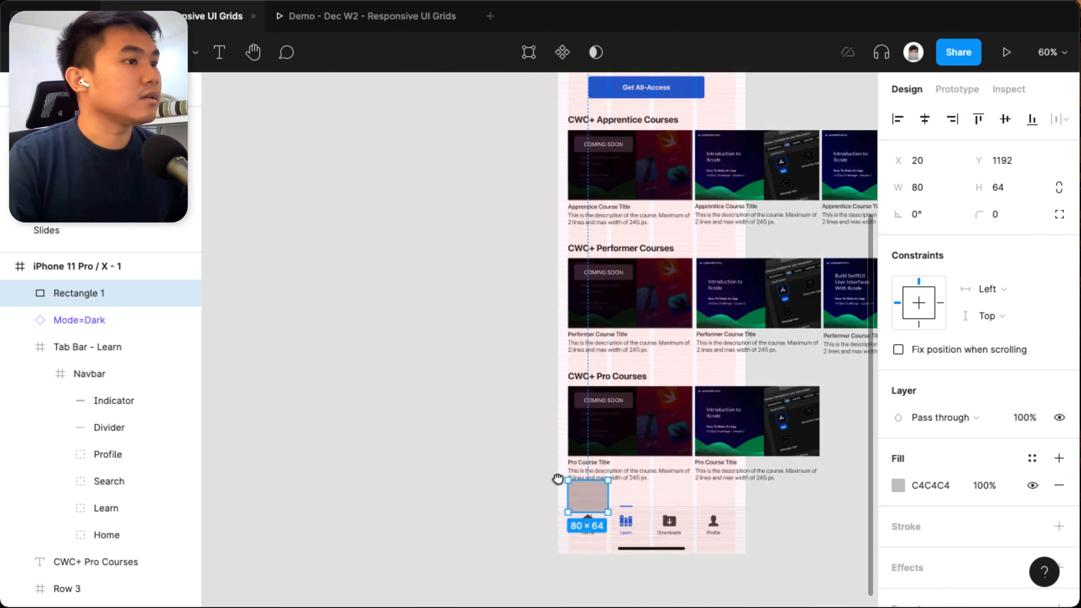
left_click(595, 154)
scroll(629, 426, "down", 8)
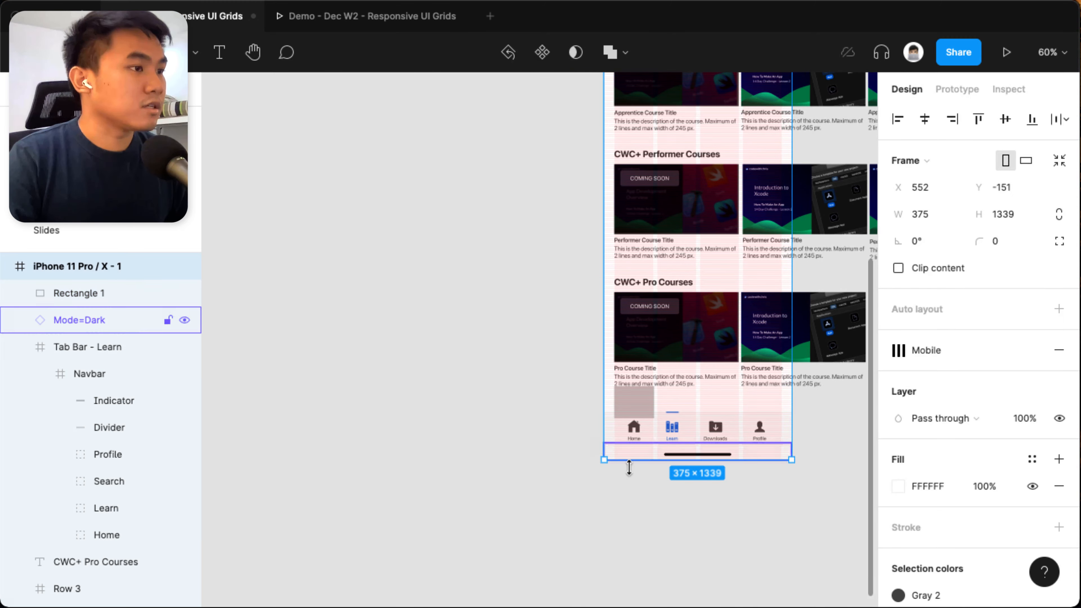
left_click_drag(629, 460, 629, 468)
Delete the spacer rectangle and hide the layout grids.
left_click(635, 402)
key("BackSpace")
scroll(629, 426, "down", 3)
key("ctrl+g")
left_click(605, 215)
left_click_drag(605, 215, 744, 209)
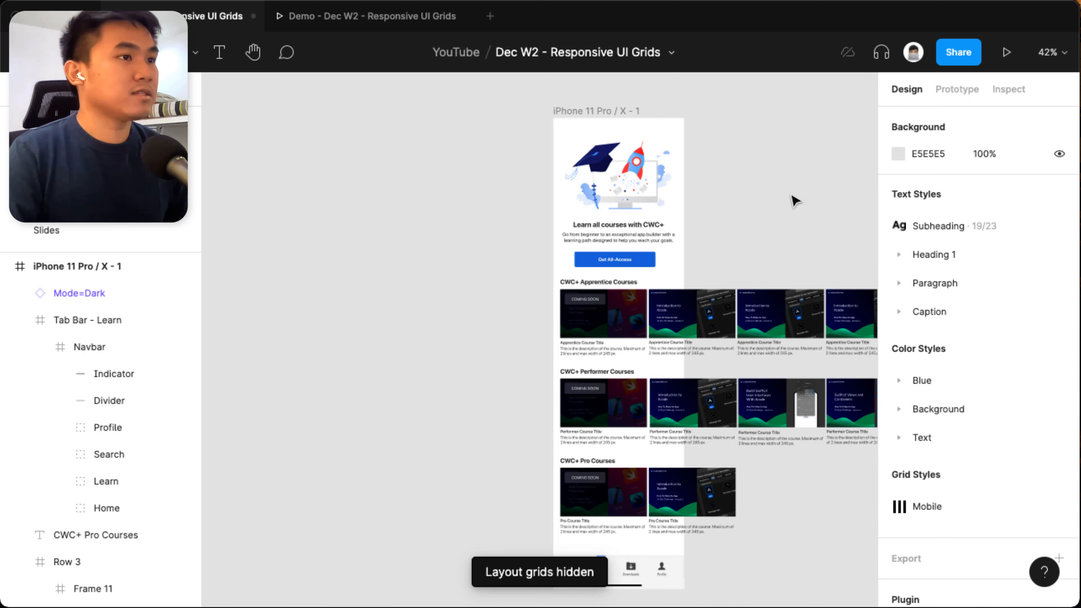
Preview the iPhone screen as a prototype and try scrolling the page vertically and the CWC+ Performer Courses row horizontally.
left_click(1010, 54)
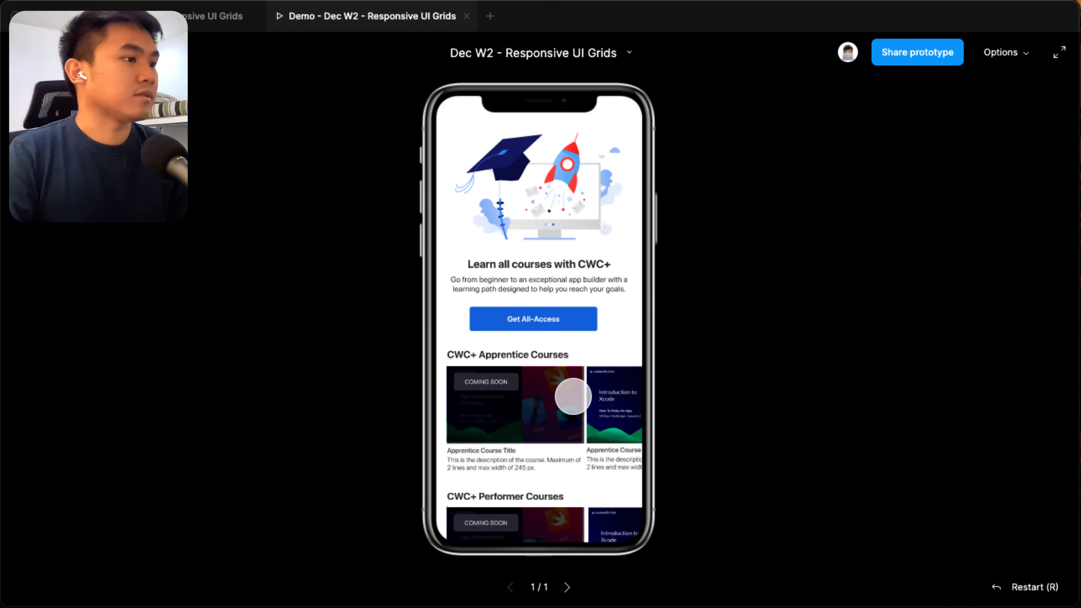
left_click_drag(539, 426, 539, 348)
left_click_drag(605, 469, 460, 469)
left_click_drag(604, 332, 770, 408)
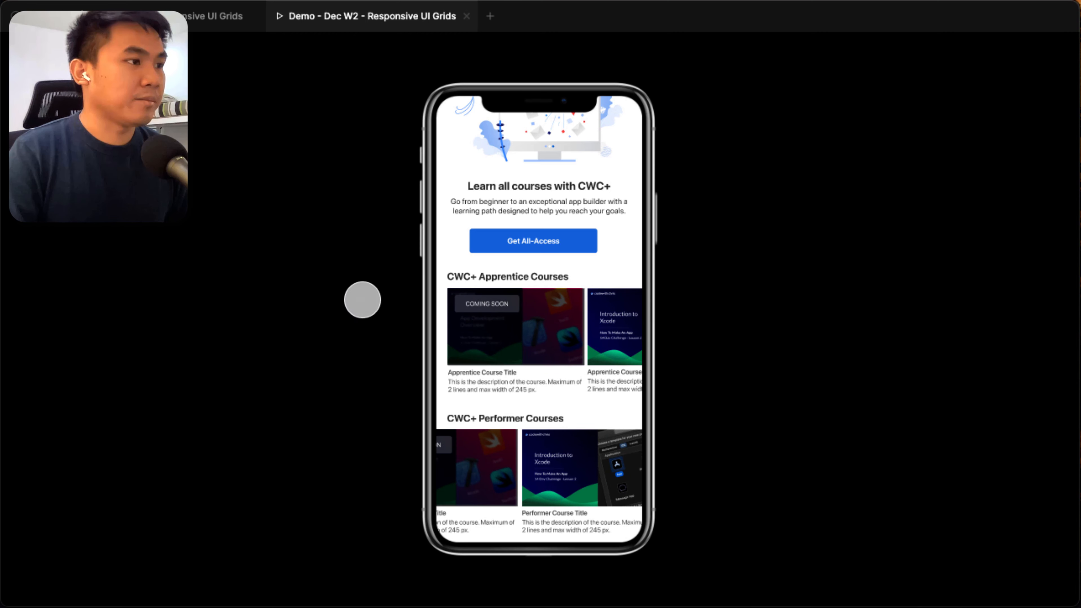
scroll(557, 392, "up", 3)
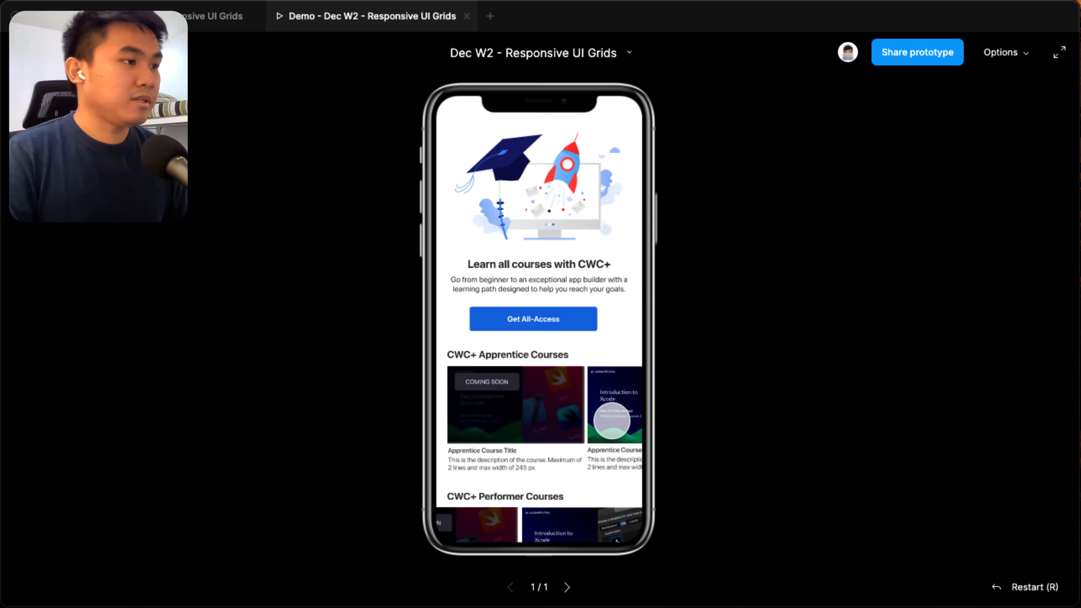